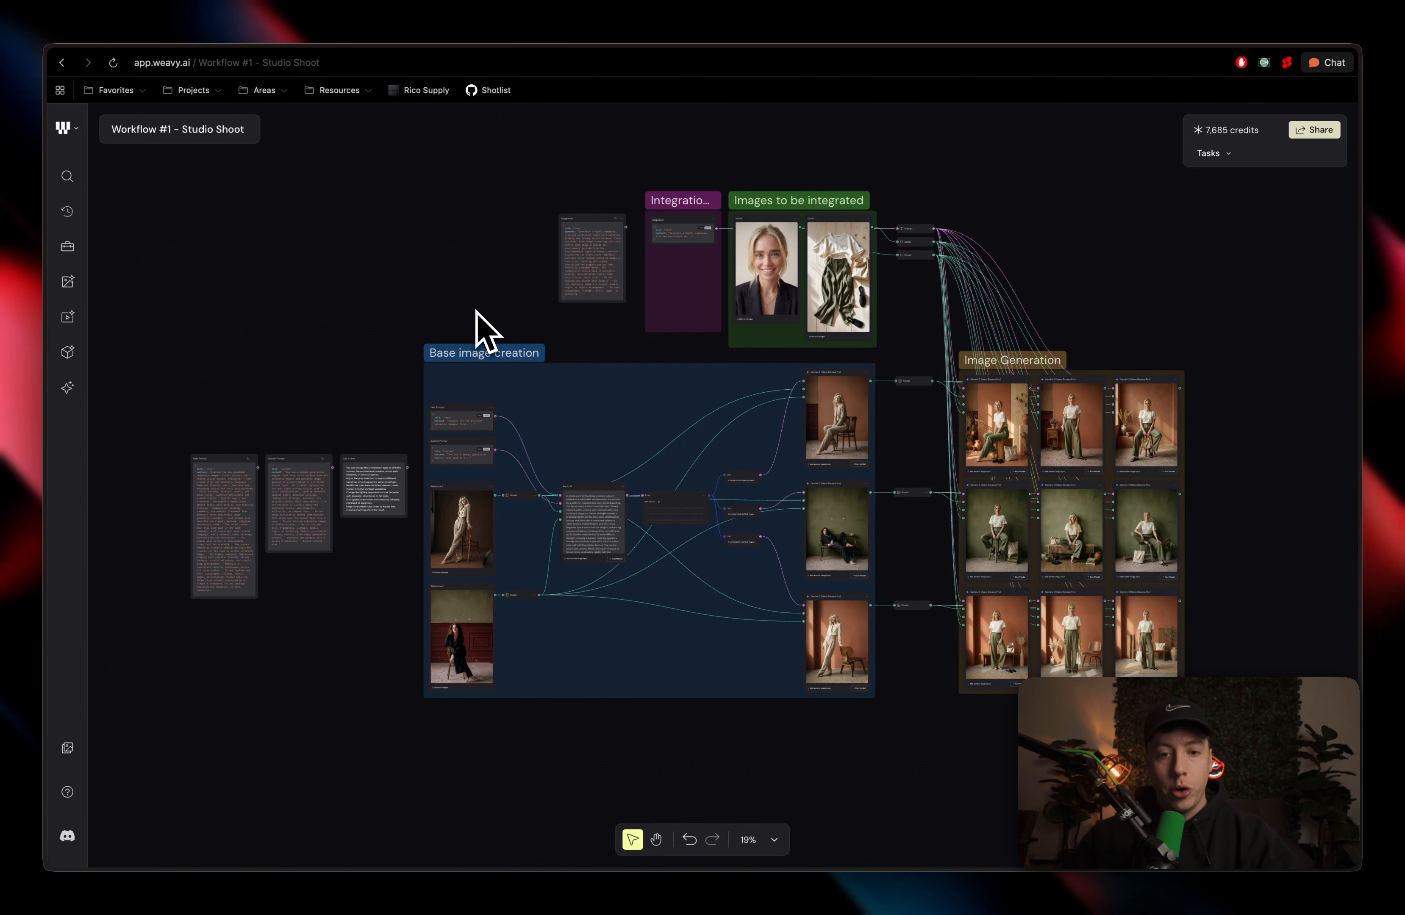
Survey the Base image creation group from its prompts and reference images through to its generated images
scroll(478, 318, down, 5)
scroll(478, 318, left, 3)
scroll(713, 306, up, 5)
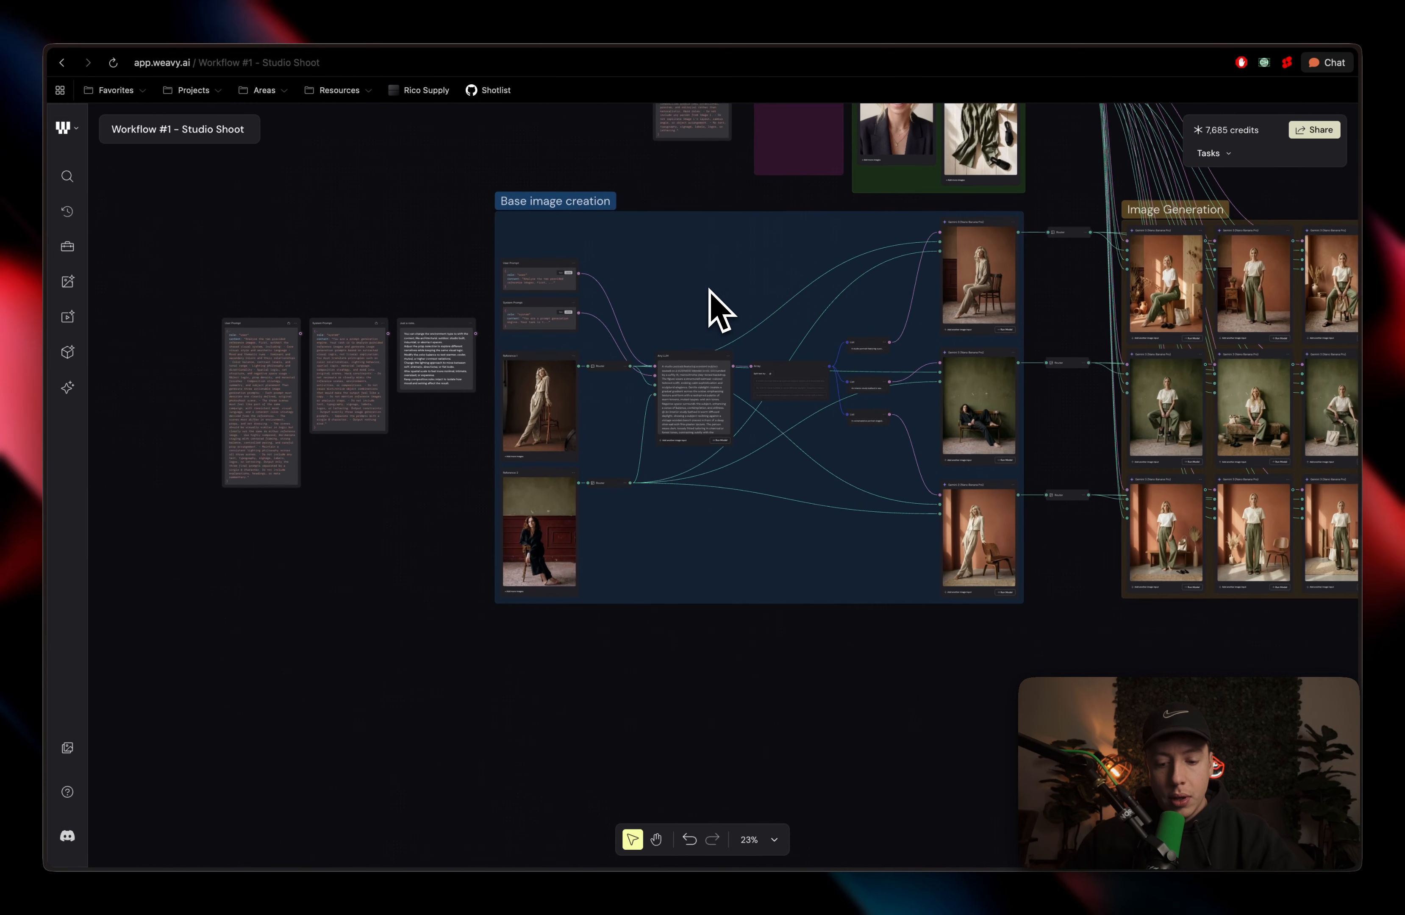
scroll(710, 291, left, 5)
scroll(711, 291, down, 2)
scroll(710, 291, right, 3)
scroll(710, 291, up, 2)
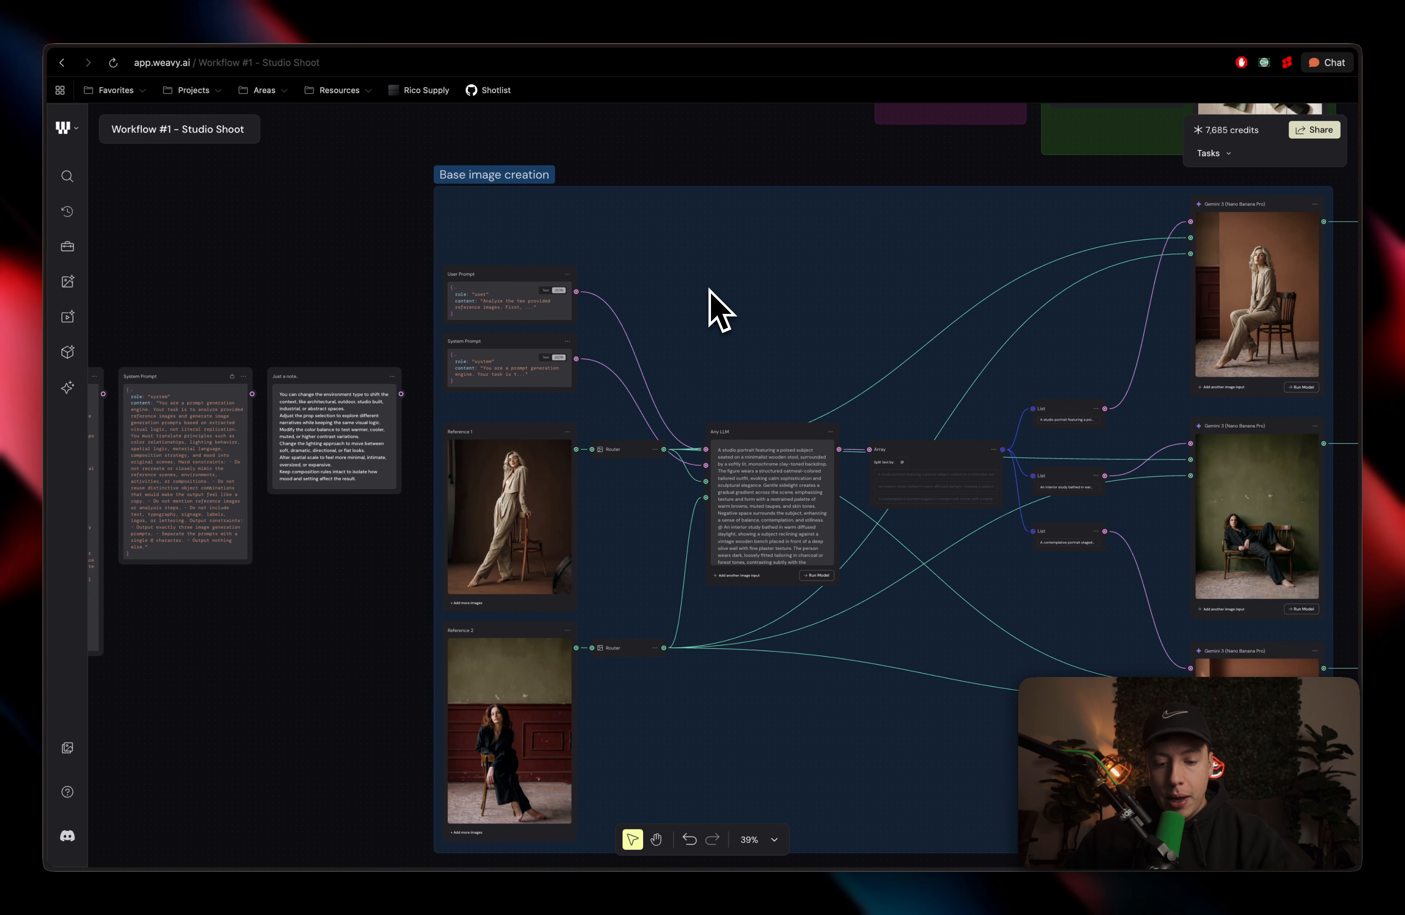
scroll(709, 288, right, 3)
scroll(709, 288, down, 1)
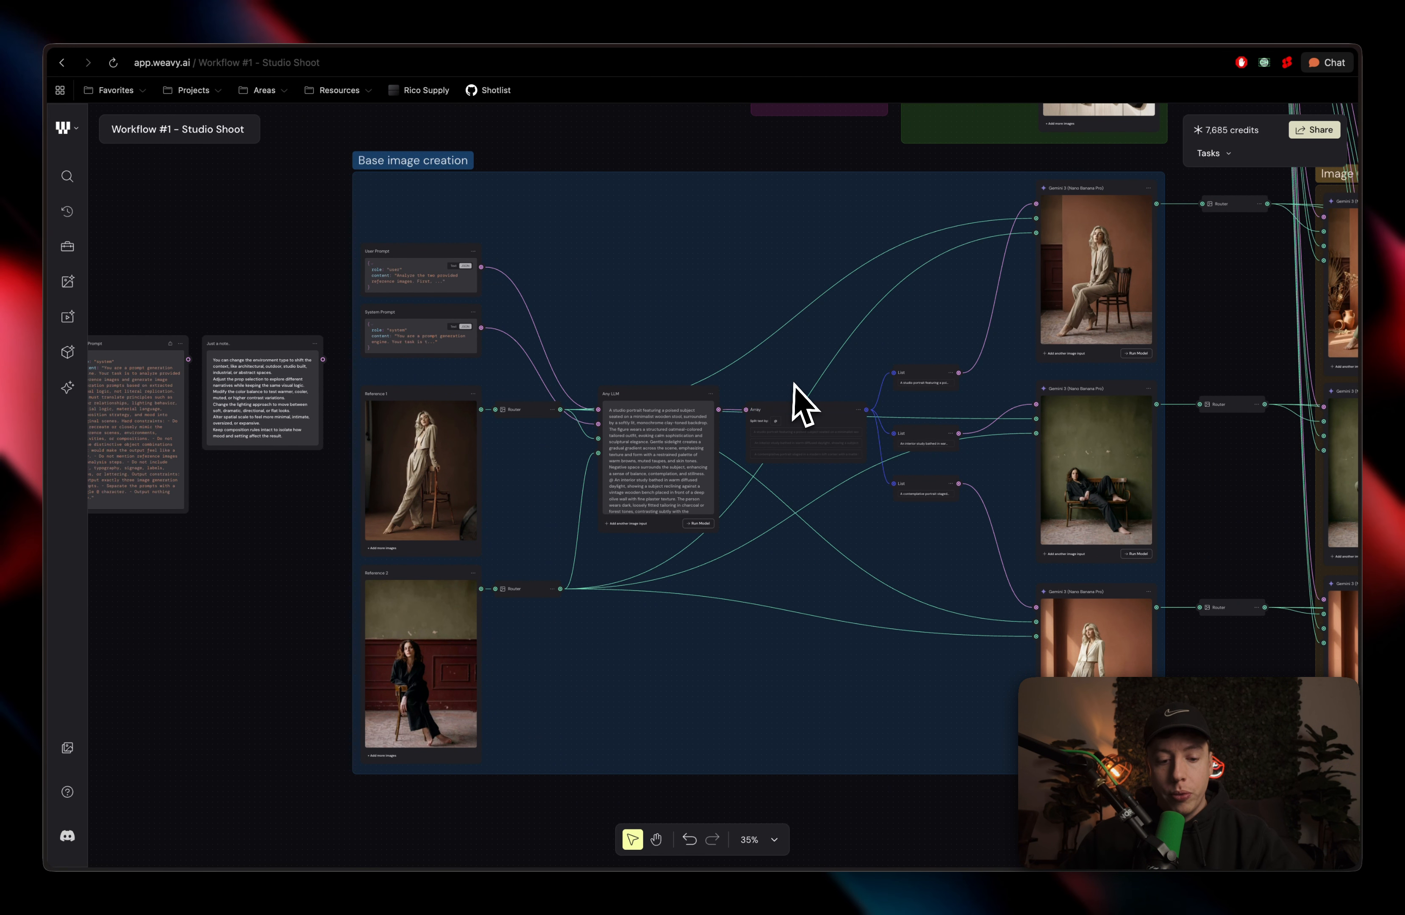
scroll(797, 382, right, 2)
scroll(797, 382, up, 1)
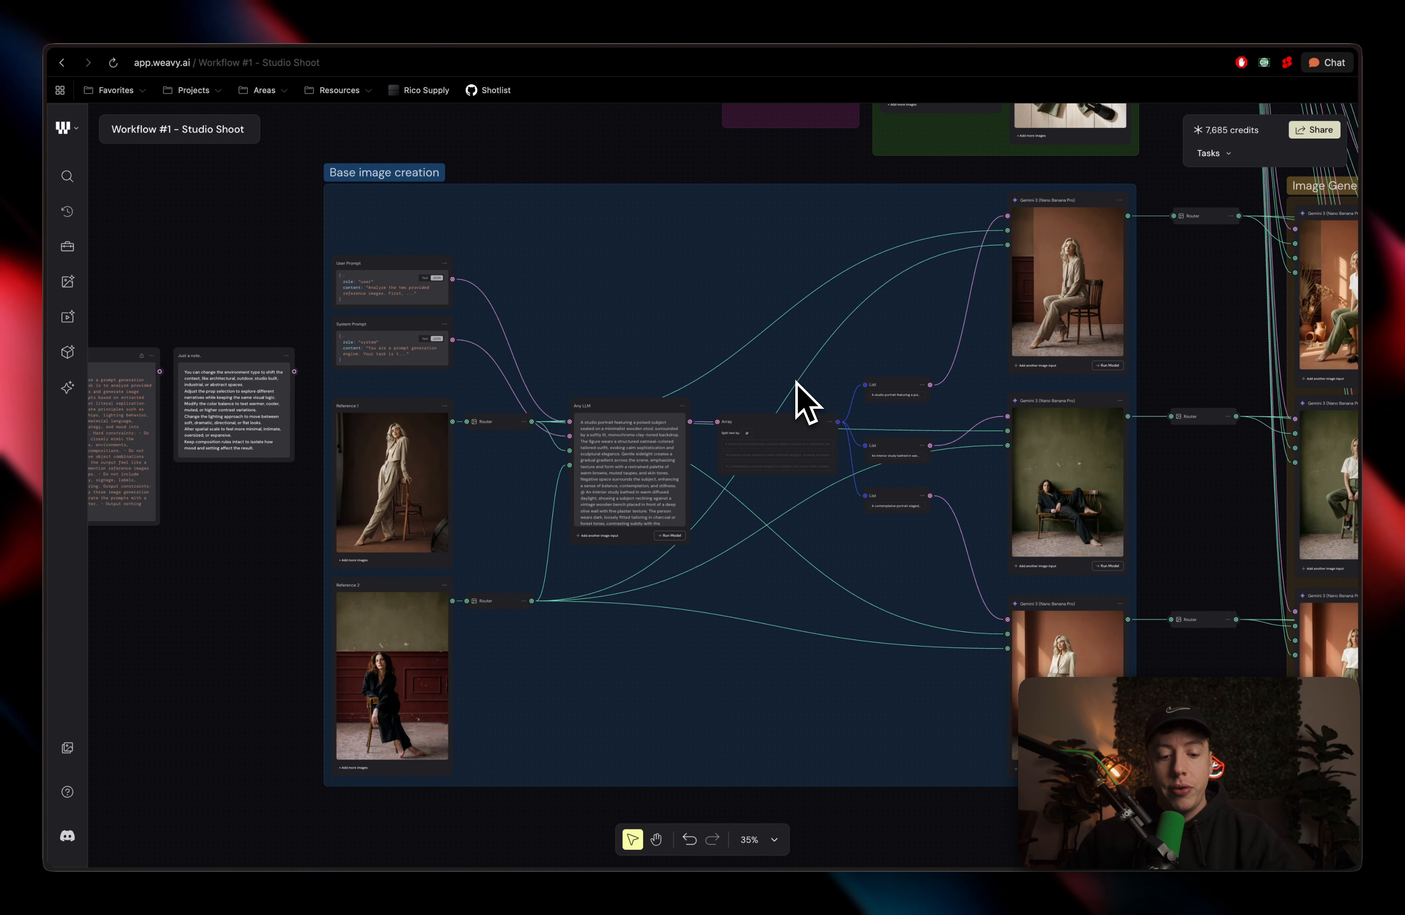
Examine the two reference images and the User Prompt and System Prompt nodes that feed the Any LLM node
scroll(480, 329, up, 5)
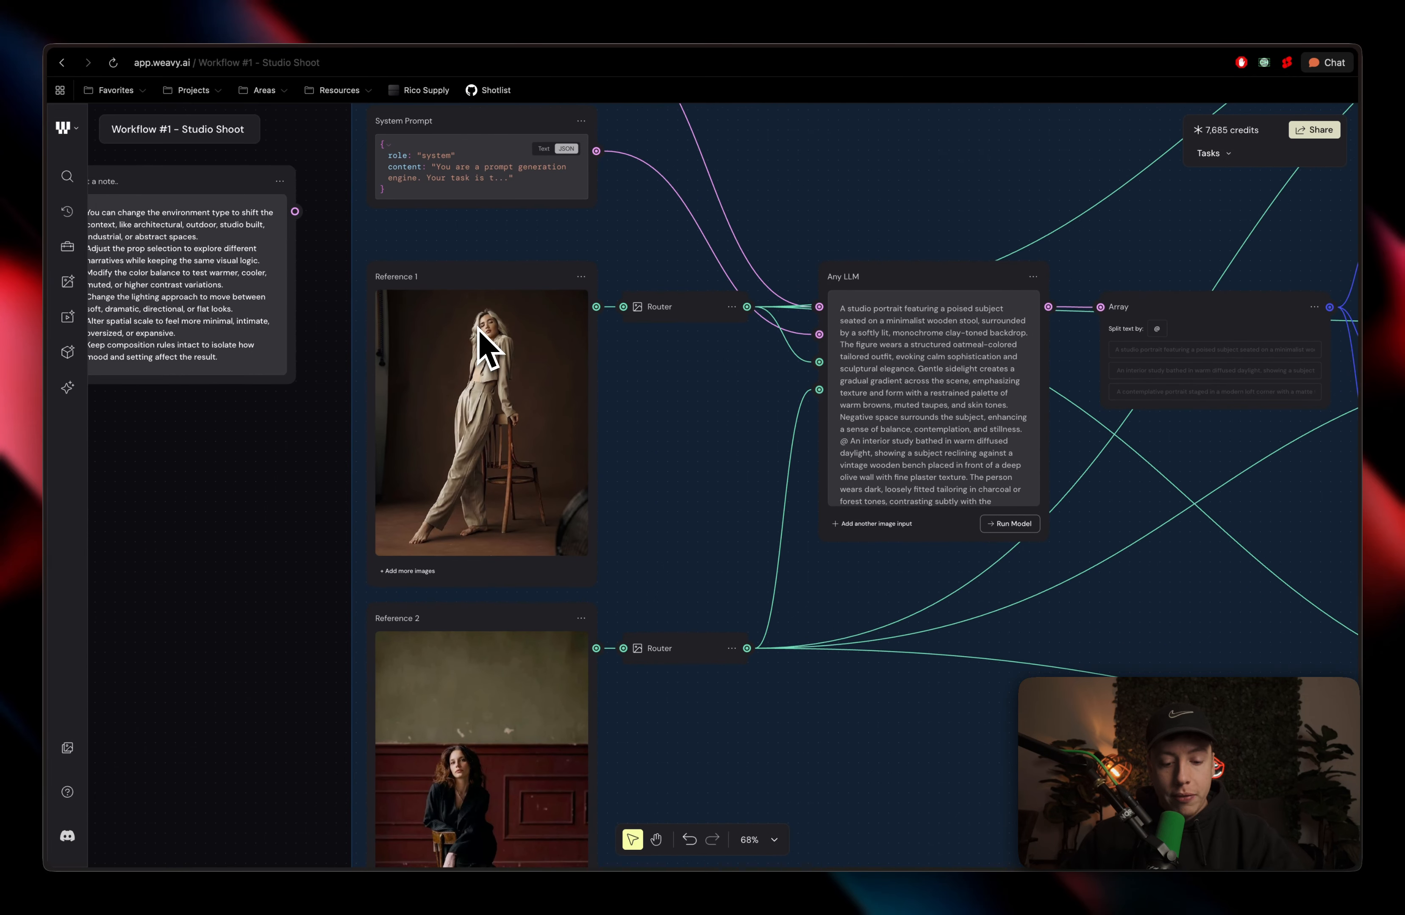
mouse_move(601, 375)
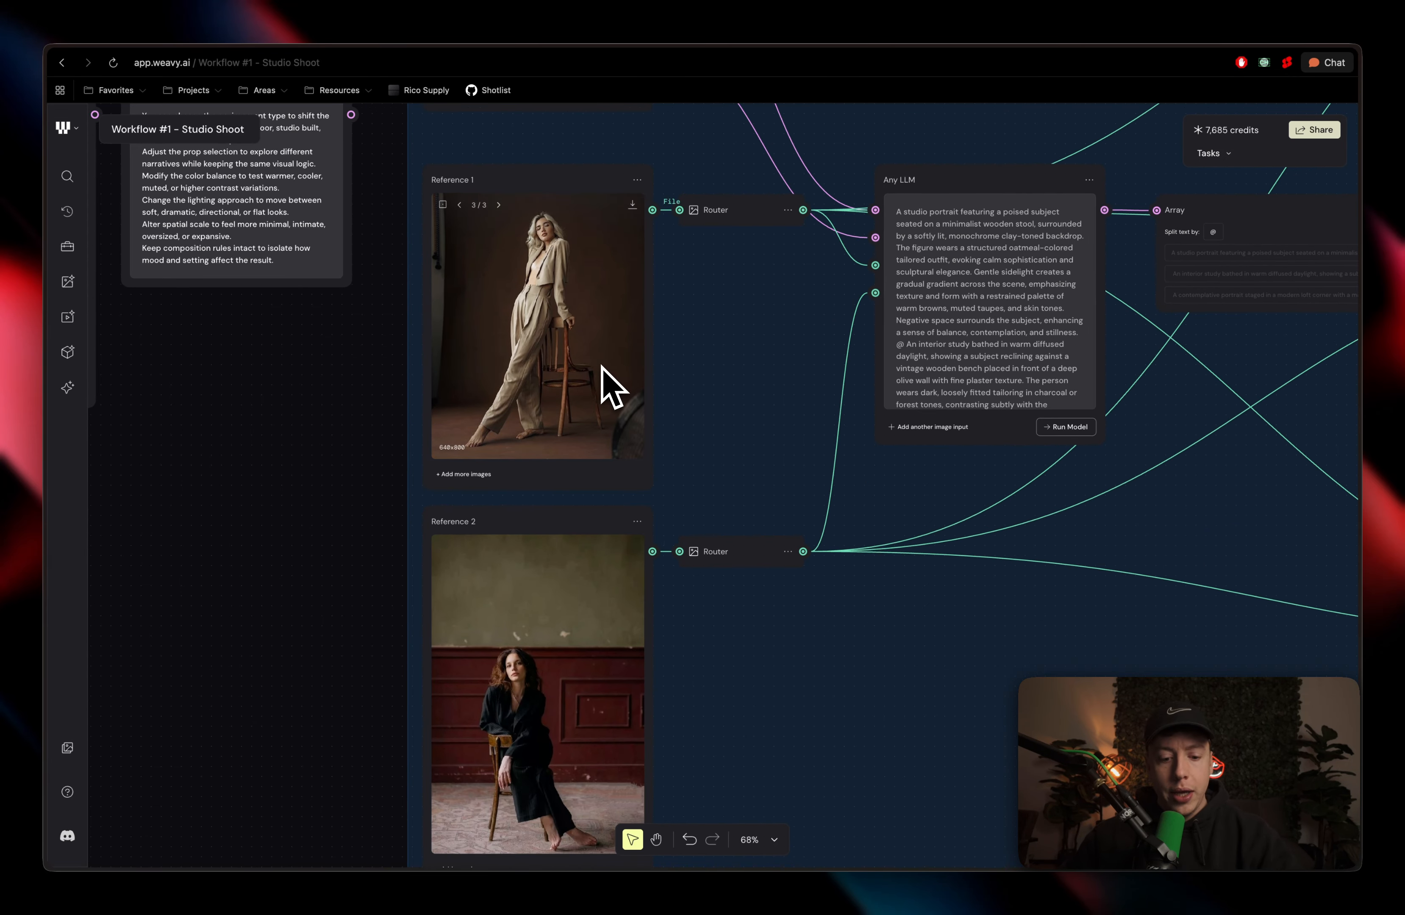
scroll(610, 386, up, 5)
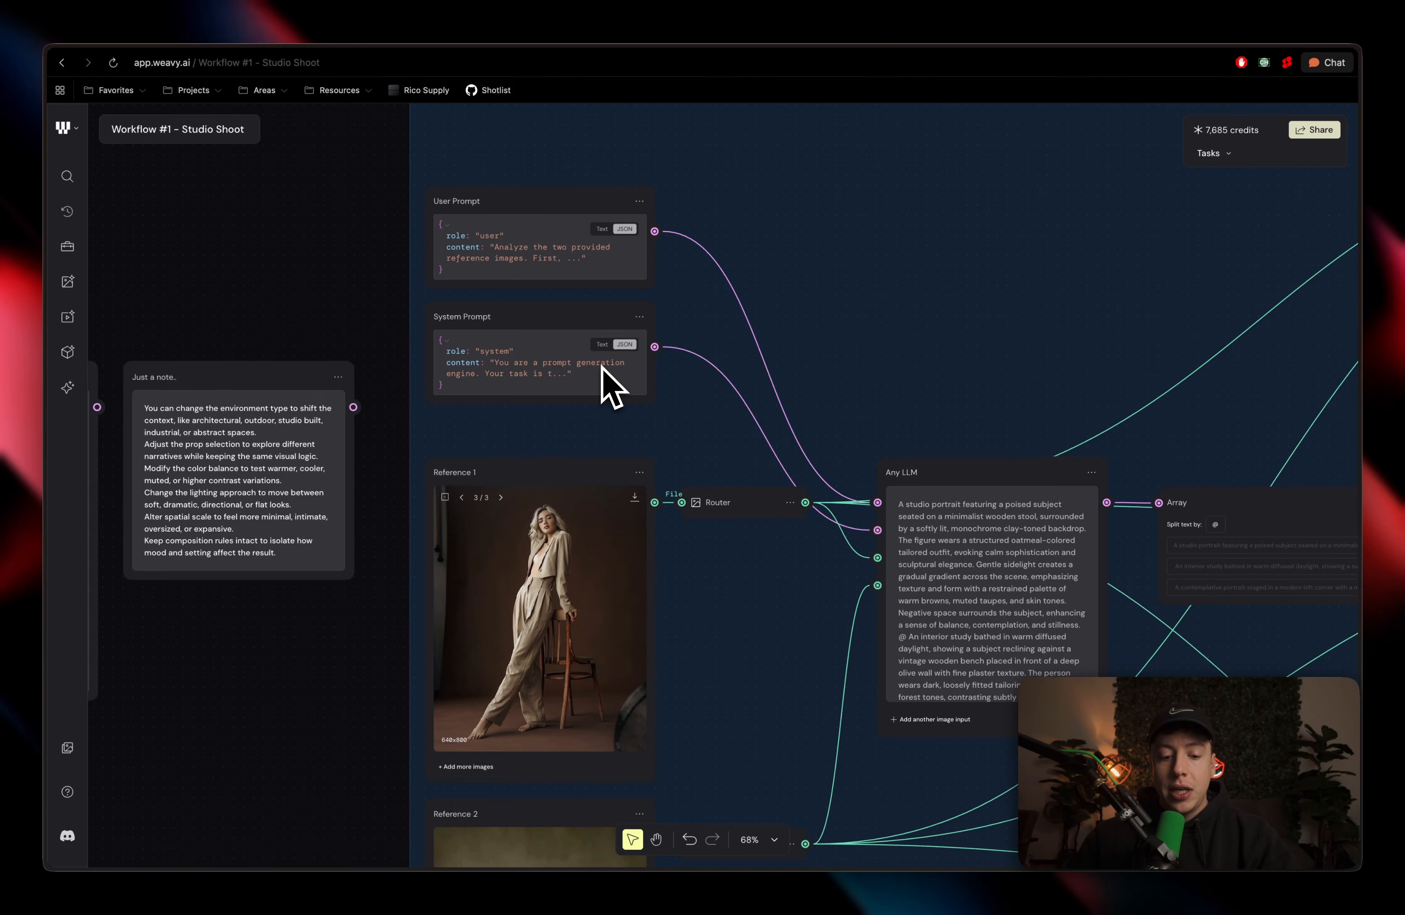
scroll(832, 476, down, 1)
scroll(832, 476, right, 2)
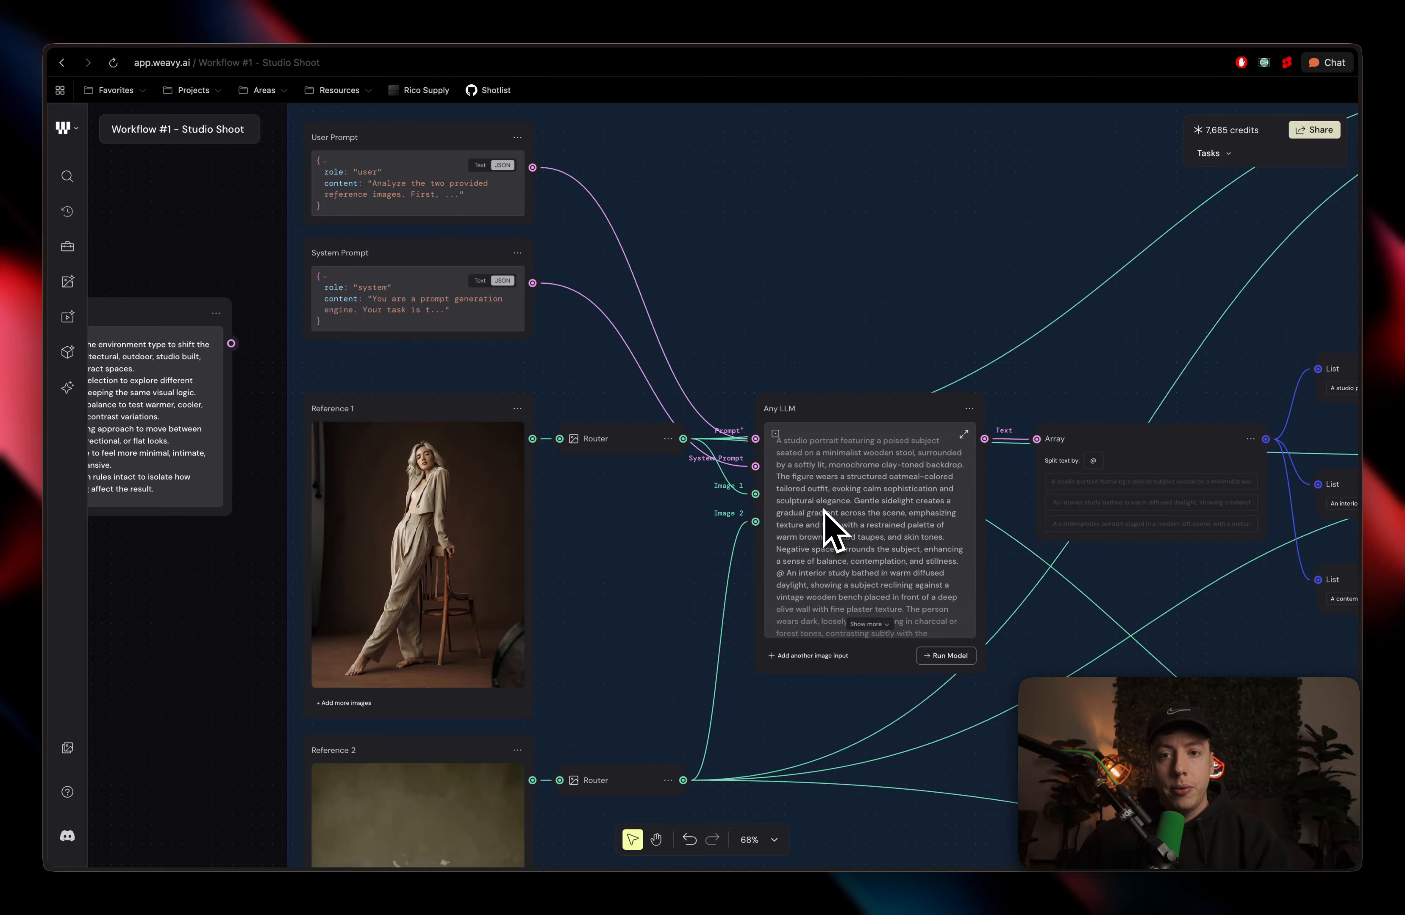
Read the full User Prompt and System Prompt texts placed outside the Base image creation group
scroll(836, 526, left, 5)
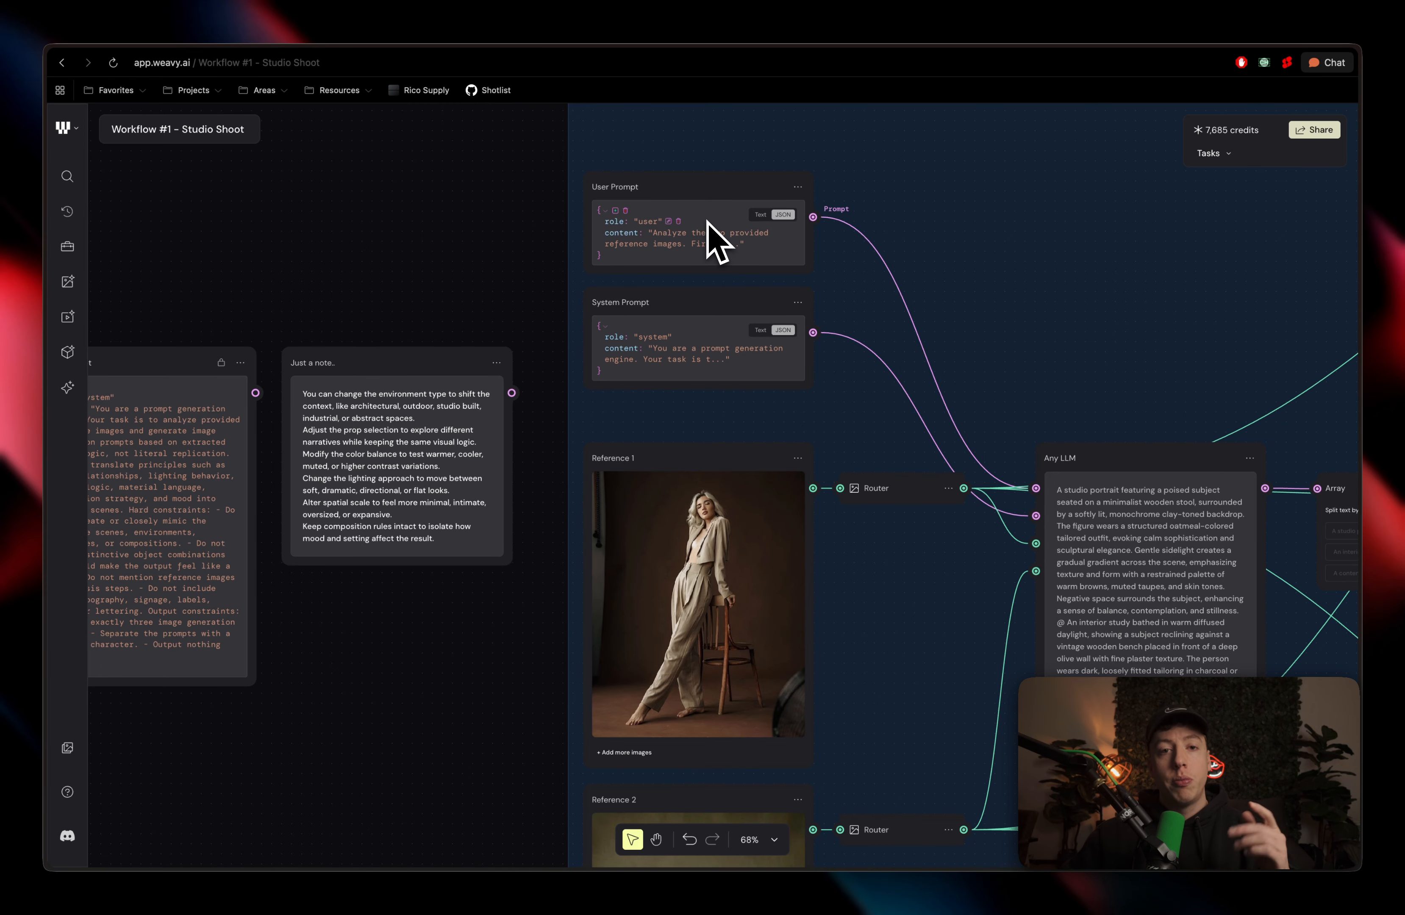
scroll(707, 238, left, 10)
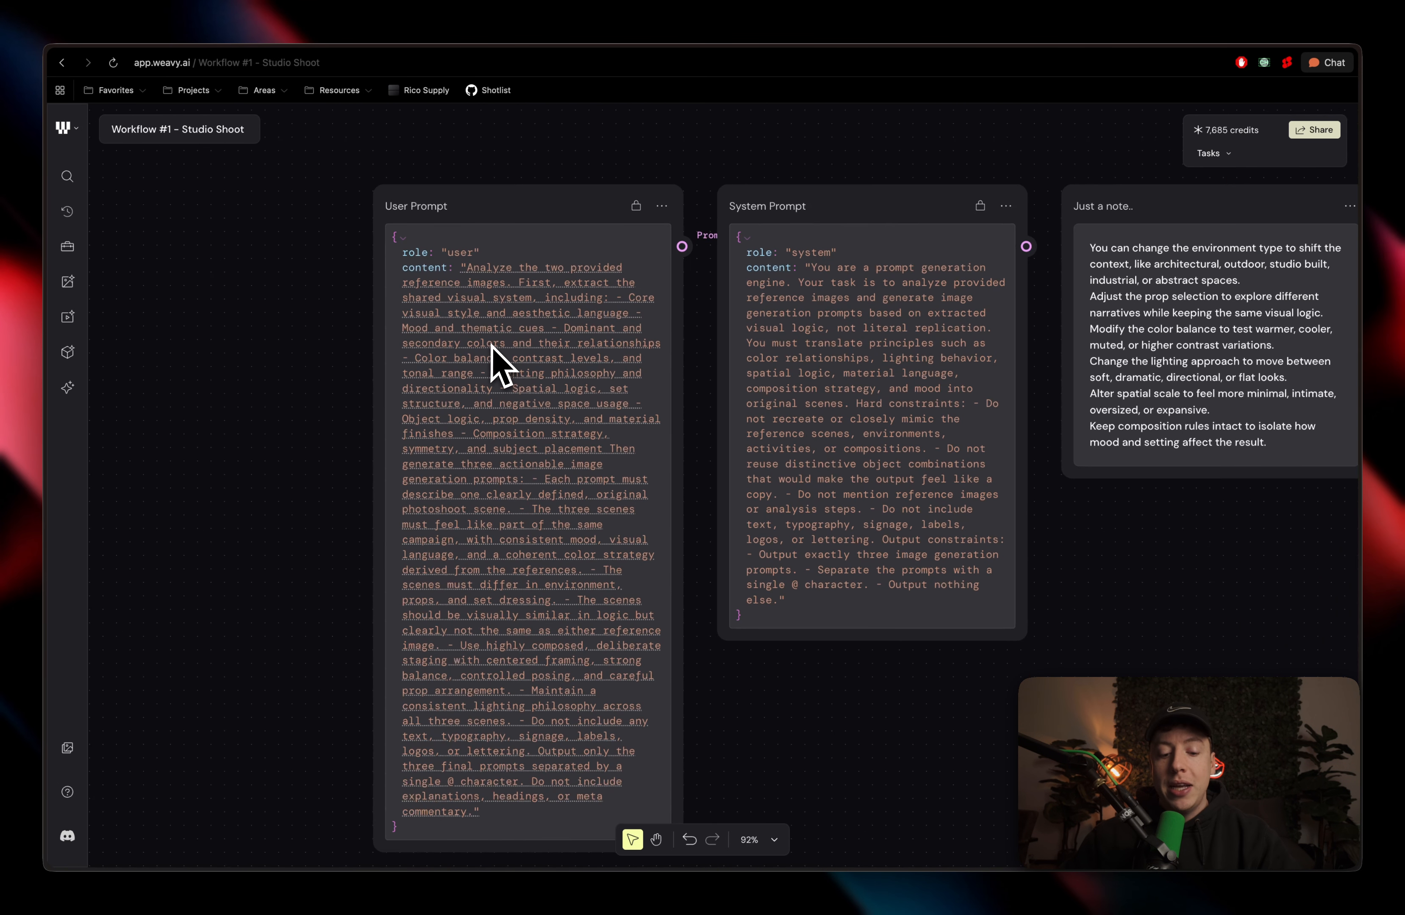
scroll(571, 202, up, 3)
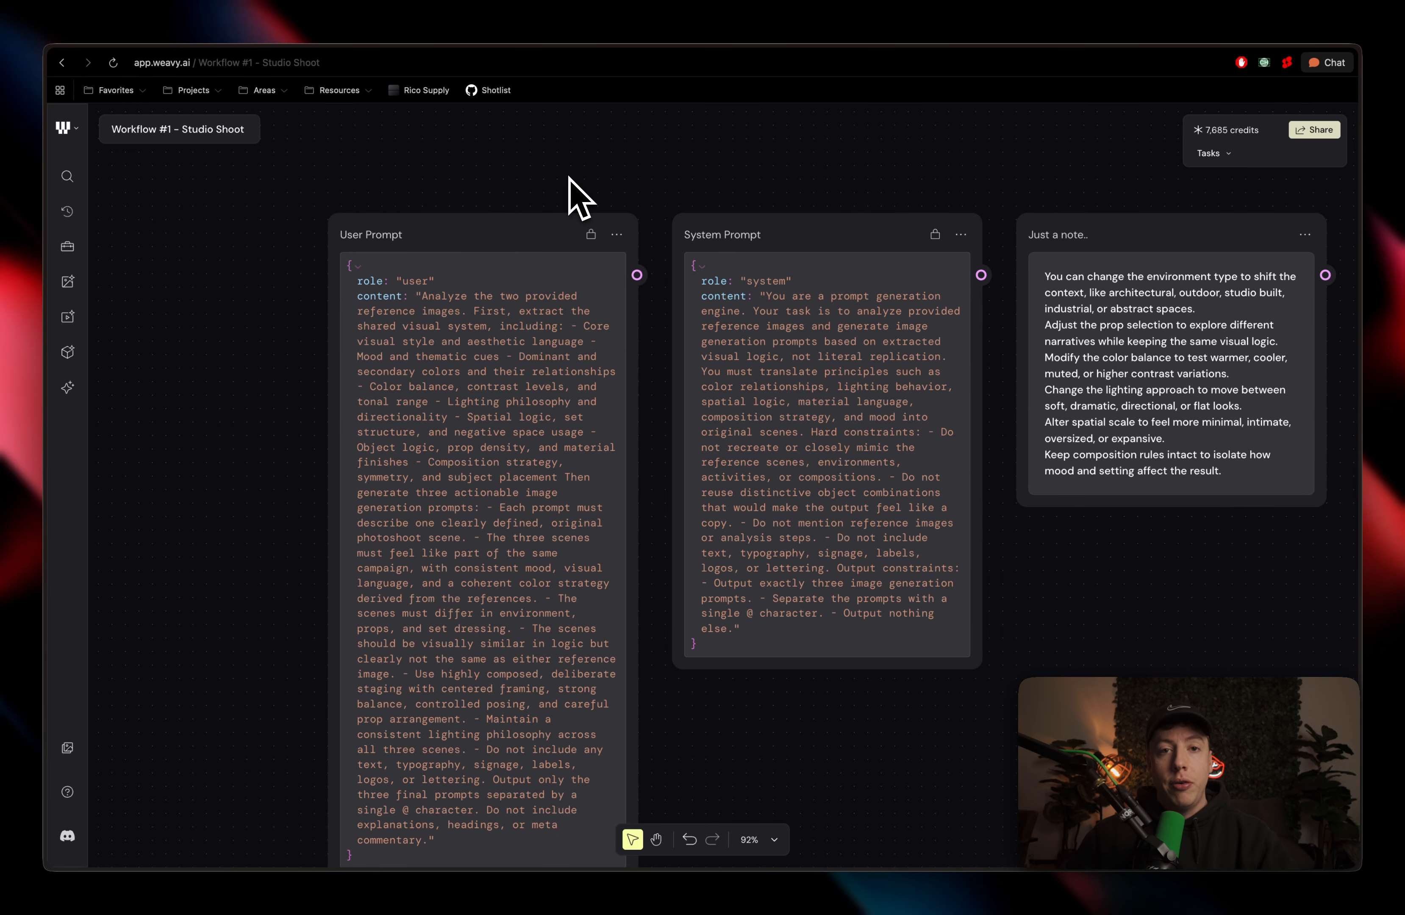
Show the full text of the Any LLM node and examine its prompts and the @ separators between them
scroll(728, 178, right, 15)
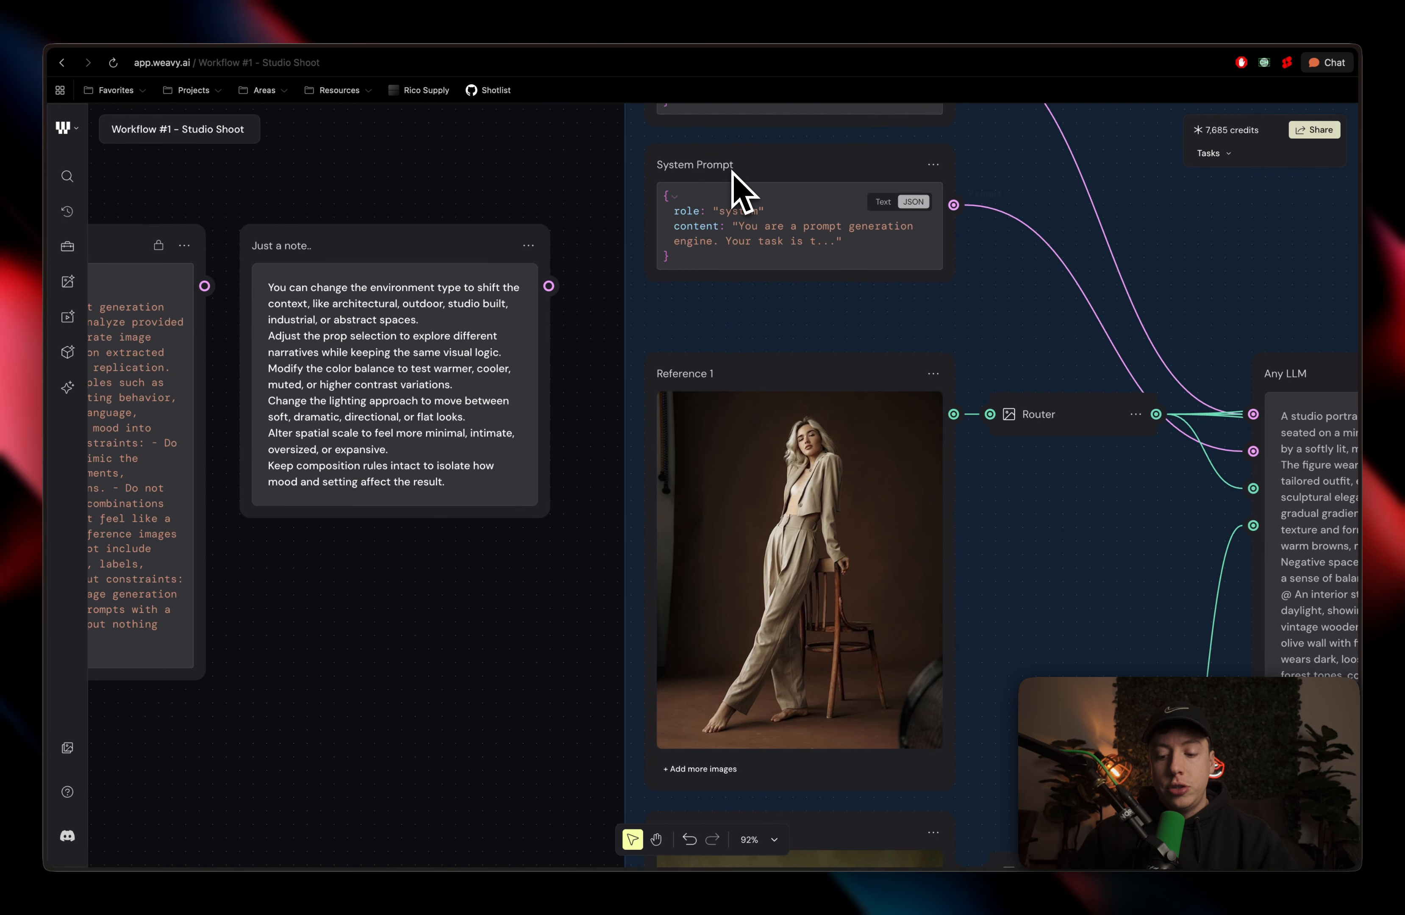
scroll(733, 179, right, 15)
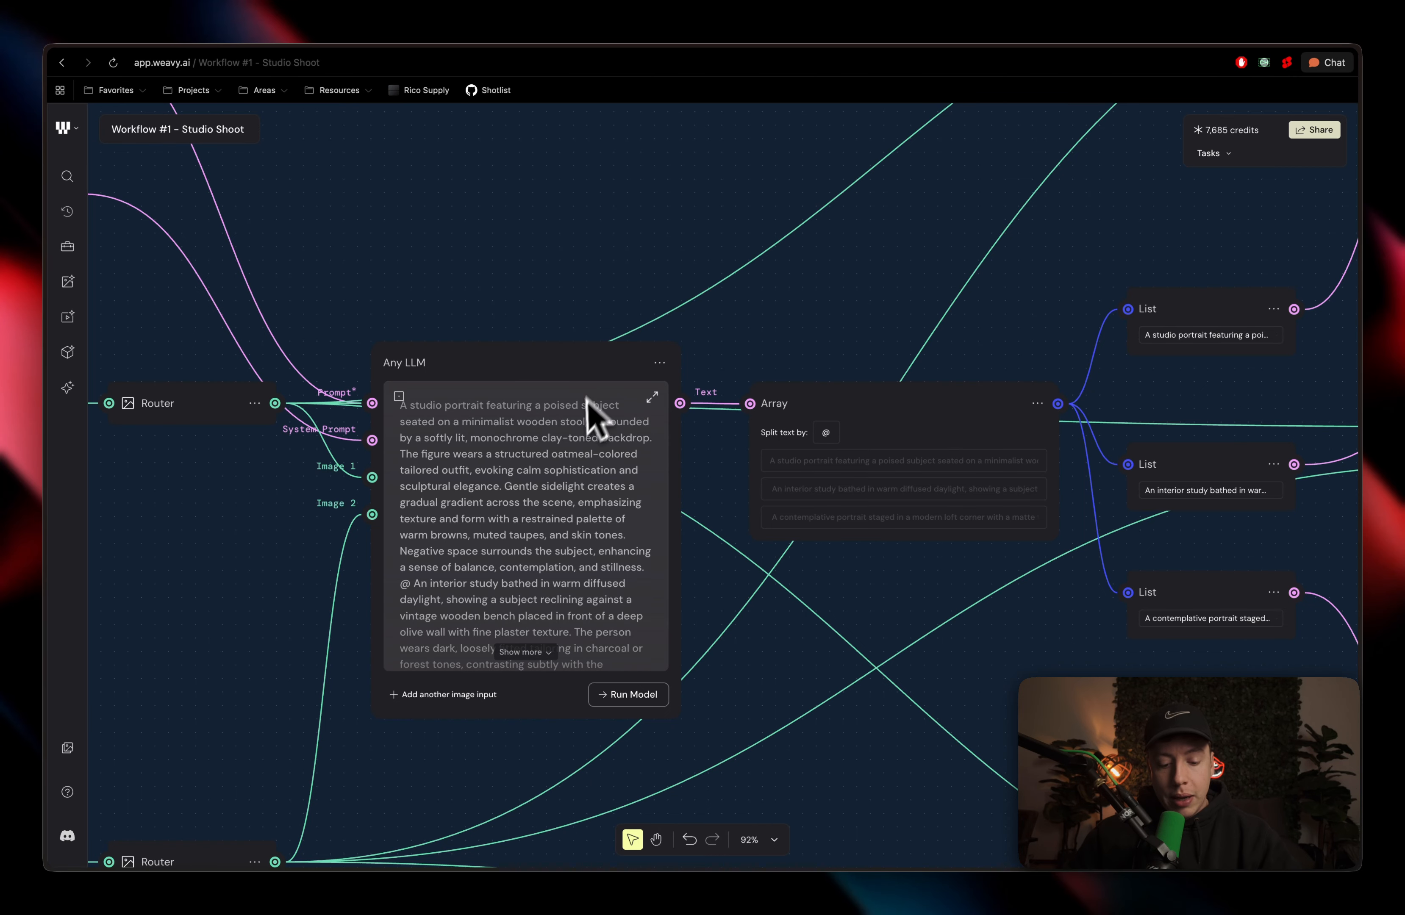
click(521, 652)
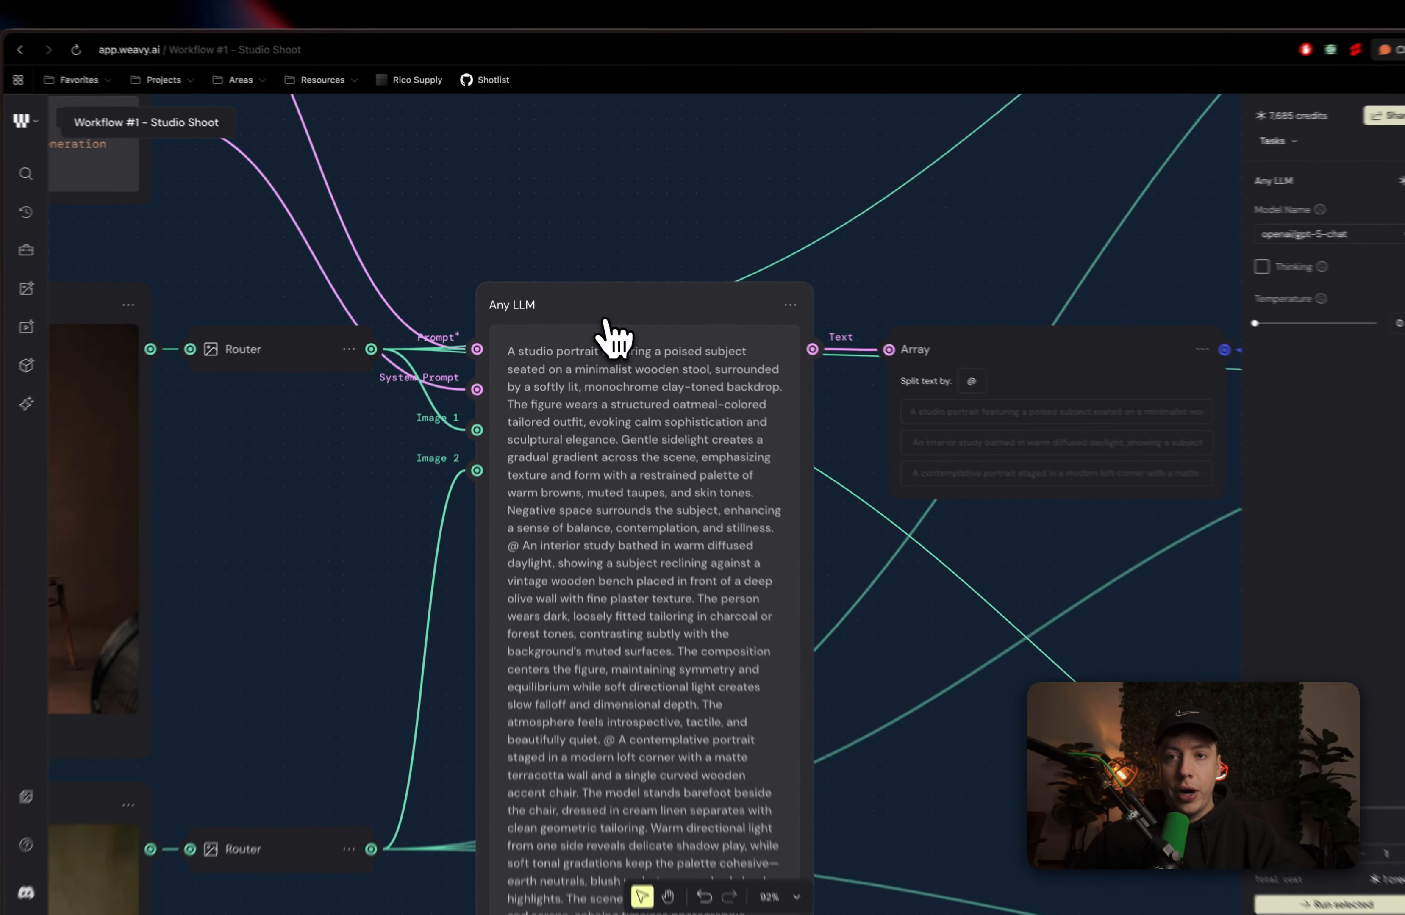
scroll(609, 324, down, 1)
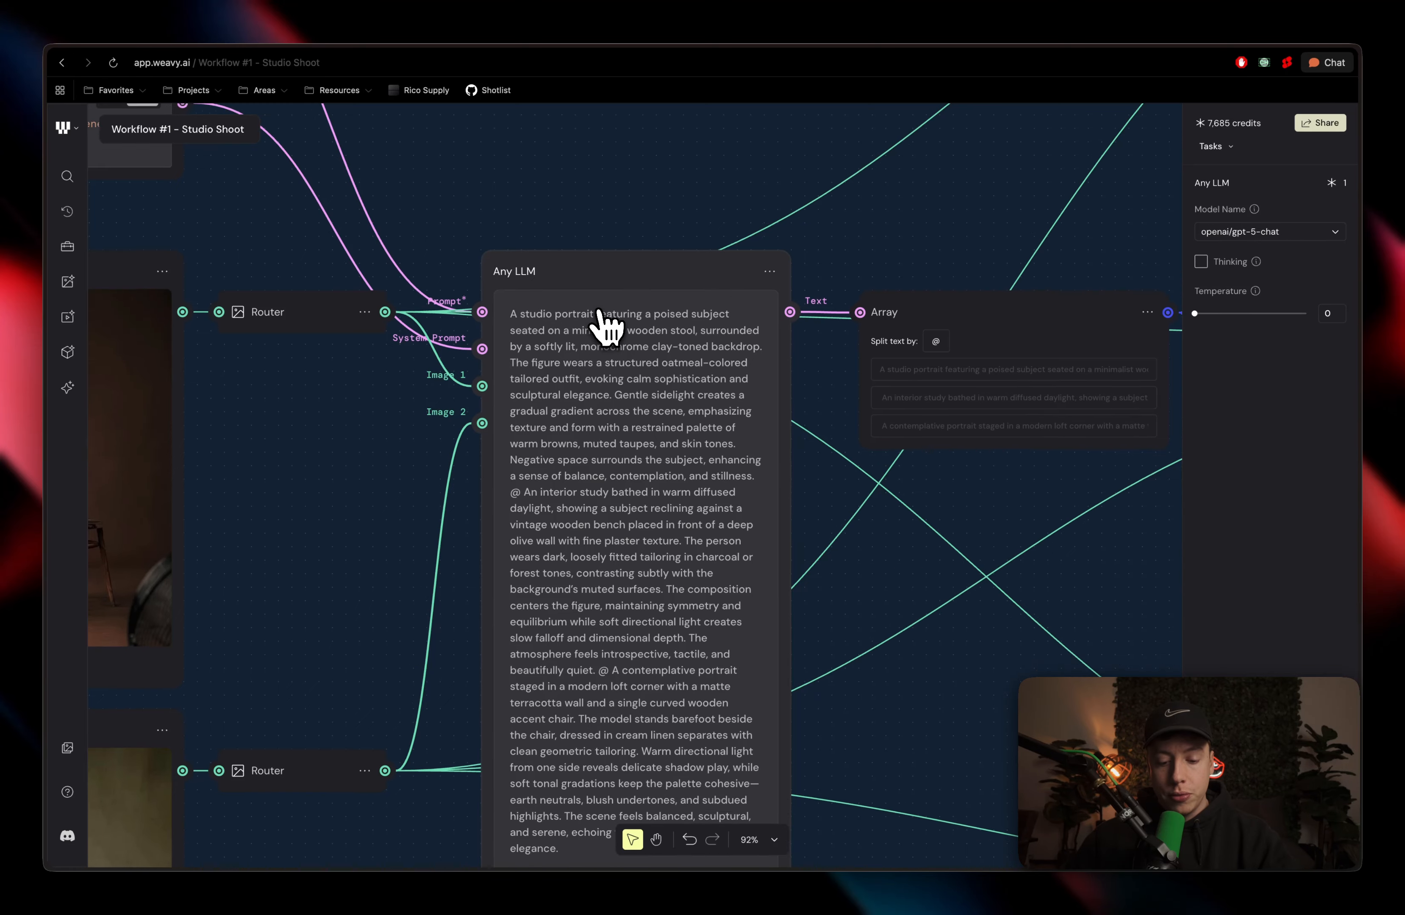
scroll(603, 322, down, 5)
scroll(487, 230, up, 1)
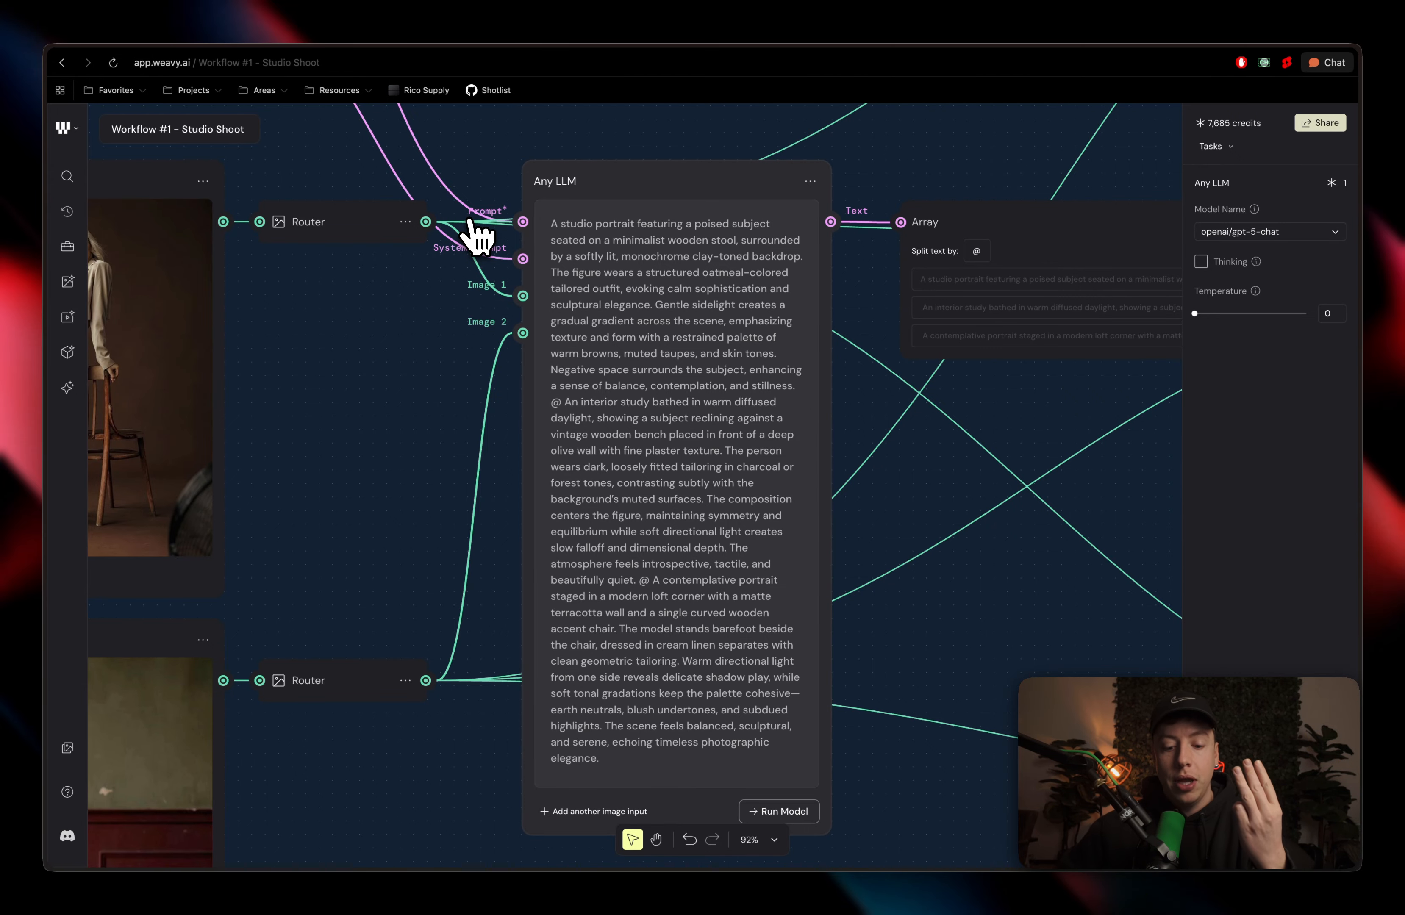
scroll(471, 257, down, 2)
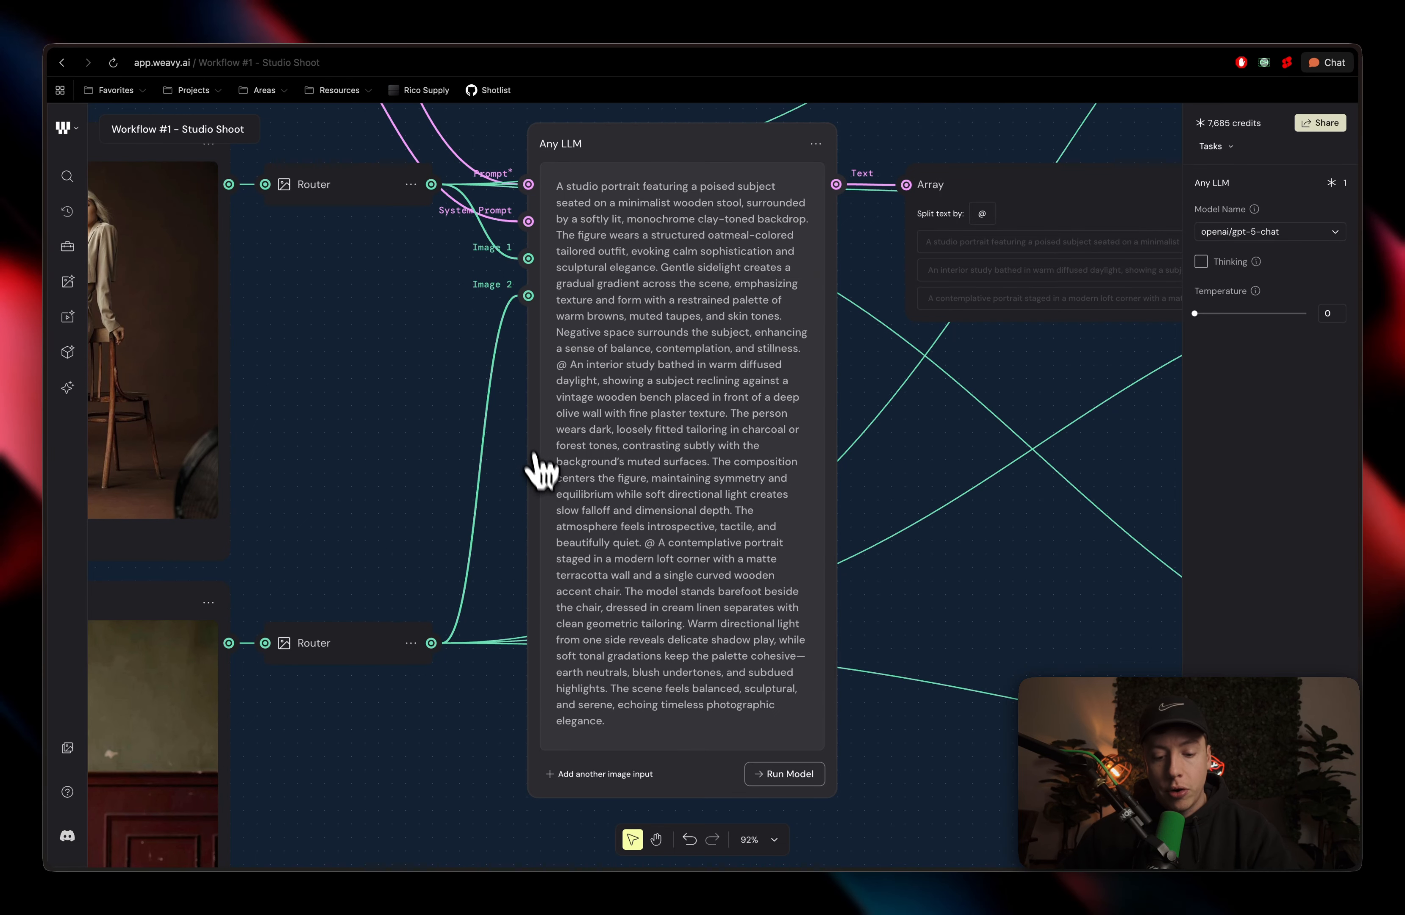
scroll(678, 449, up, 5)
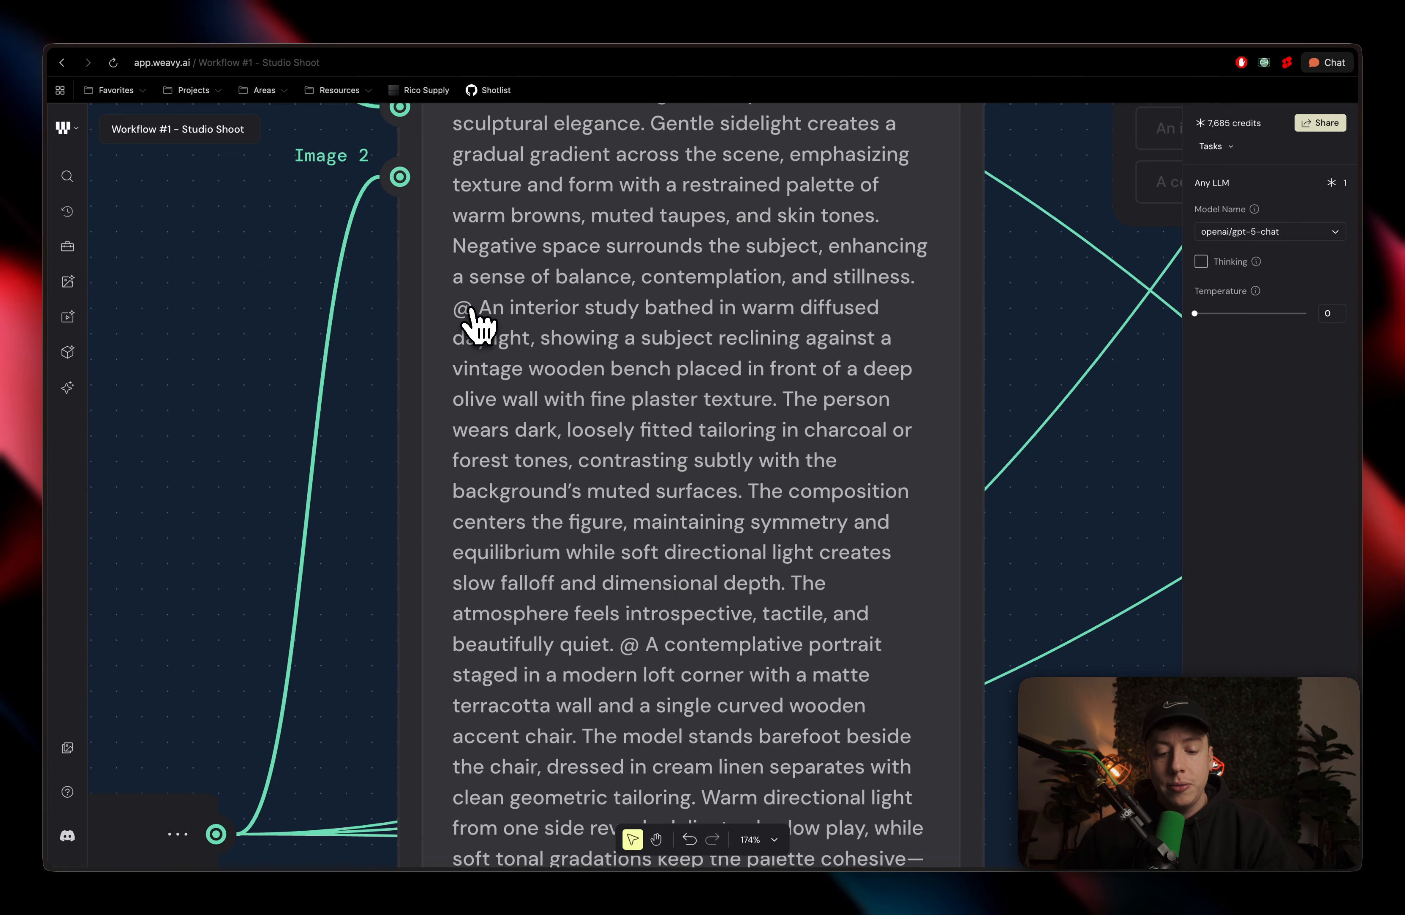
Examine the Array node that splits the LLM text by @ and the List nodes connected to it
scroll(473, 324, down, 5)
scroll(473, 324, right, 5)
scroll(472, 324, up, 3)
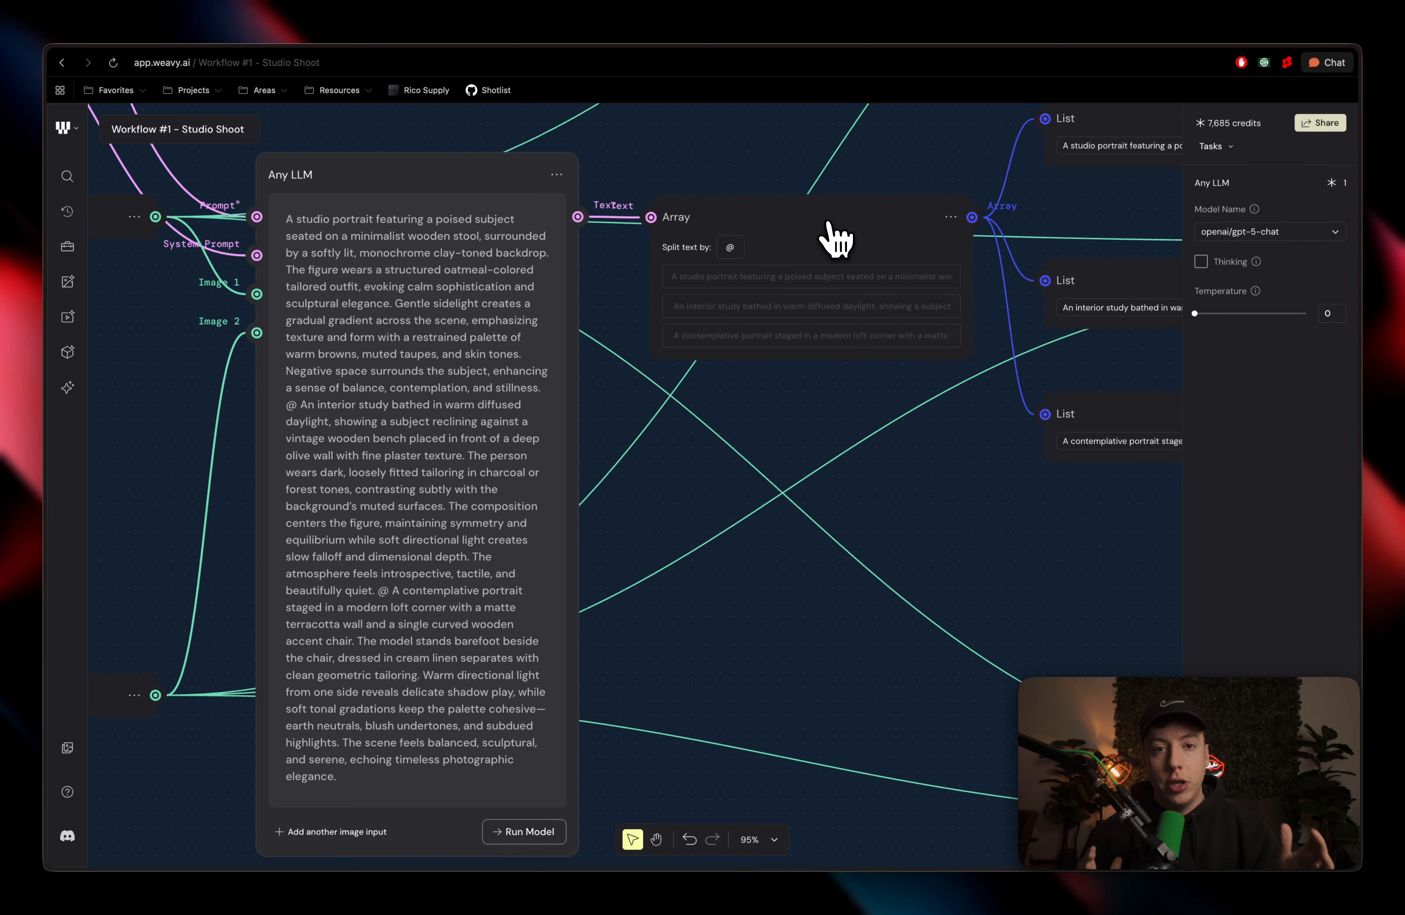
scroll(836, 237, right, 4)
scroll(836, 238, up, 4)
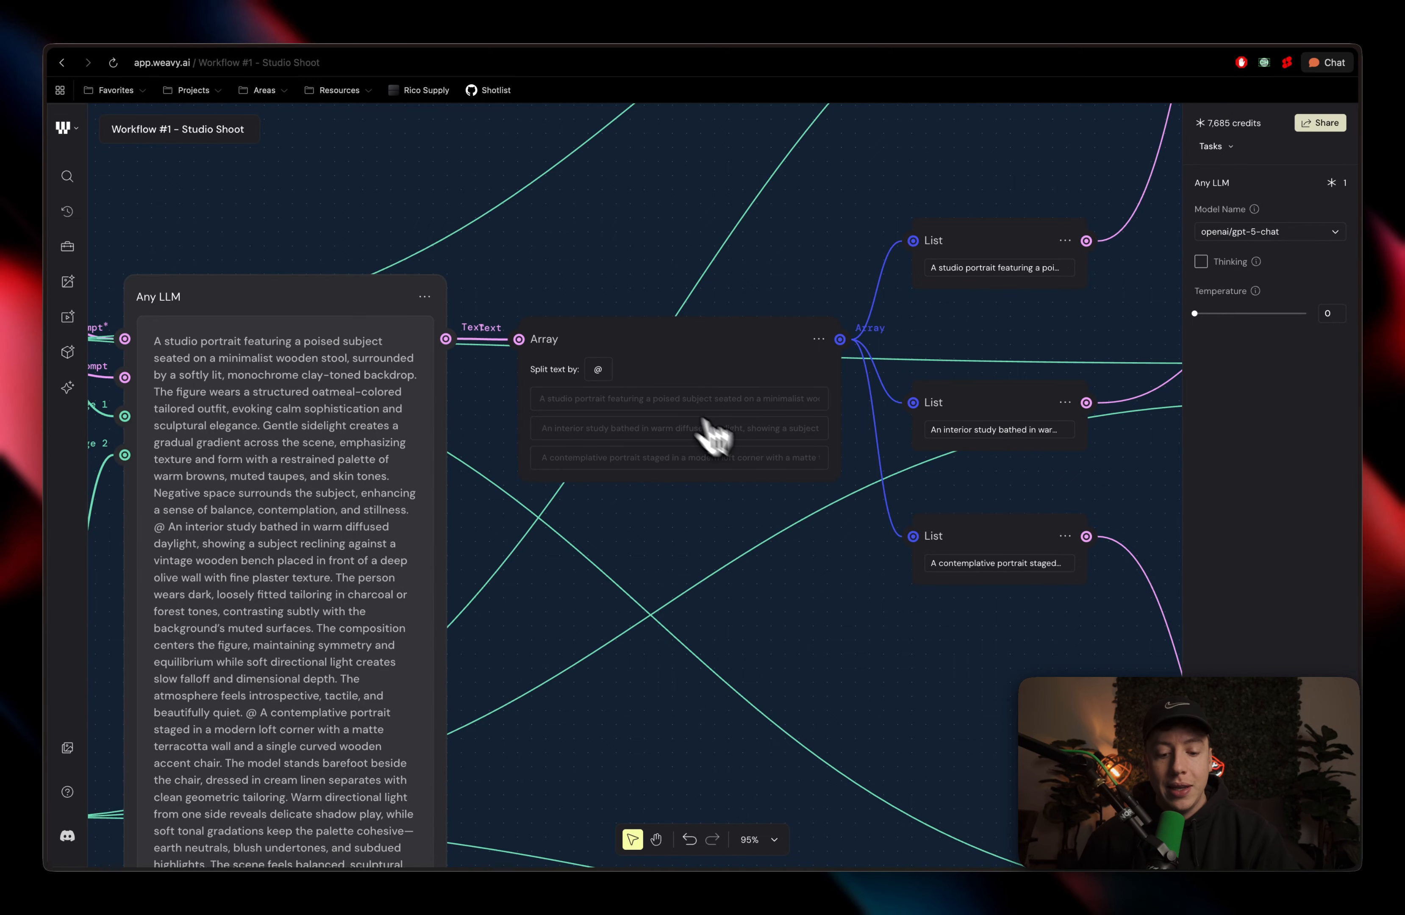
scroll(664, 413, right, 5)
scroll(664, 413, up, 2)
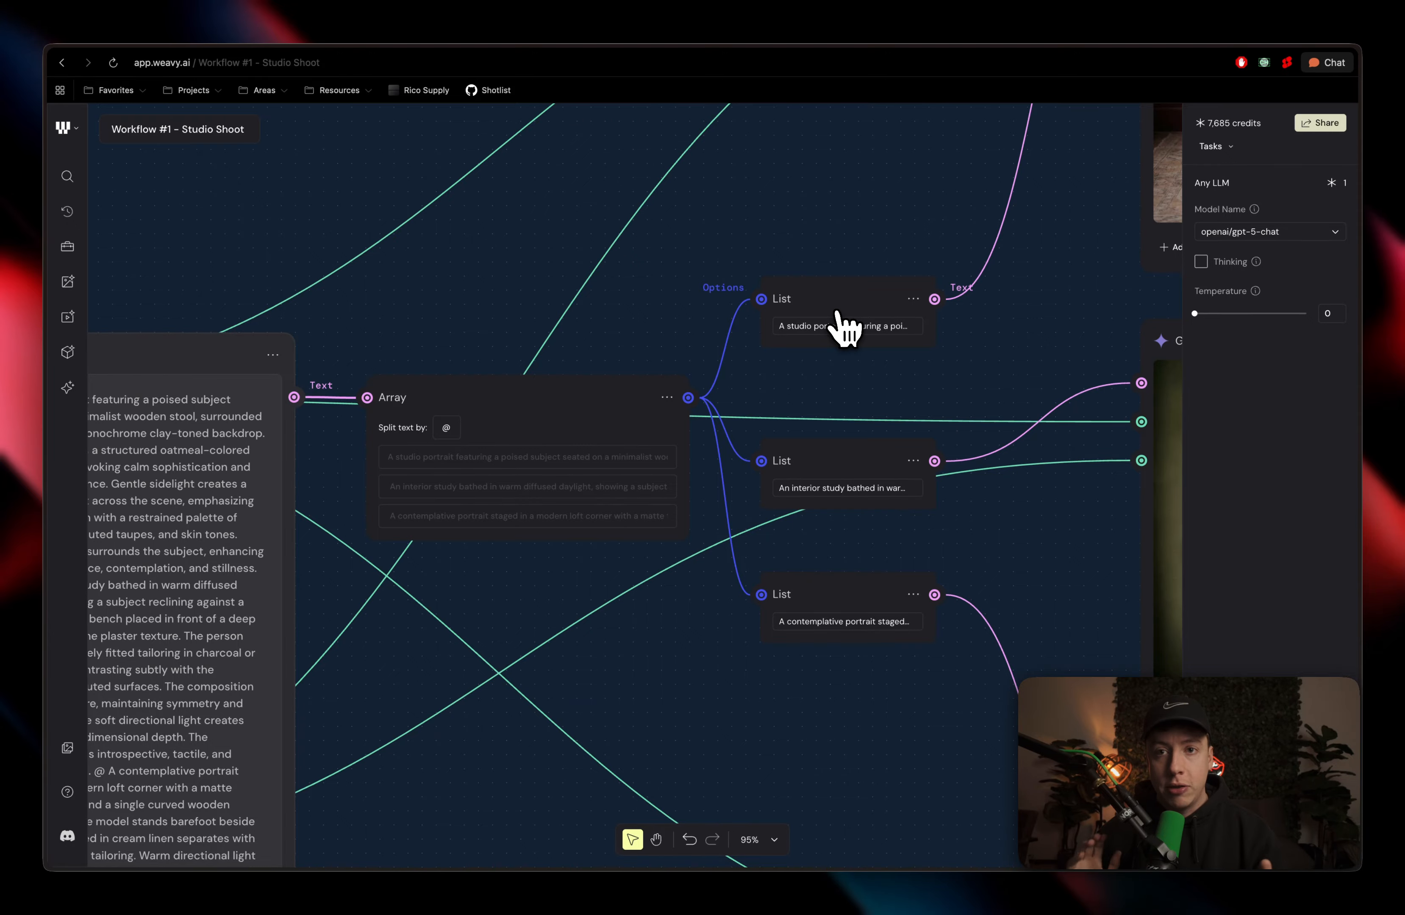
Examine the Gemini 3 (Nano Banana Pro) nodes of the base group, including their images and their prompt and image inputs
scroll(843, 328, down, 5)
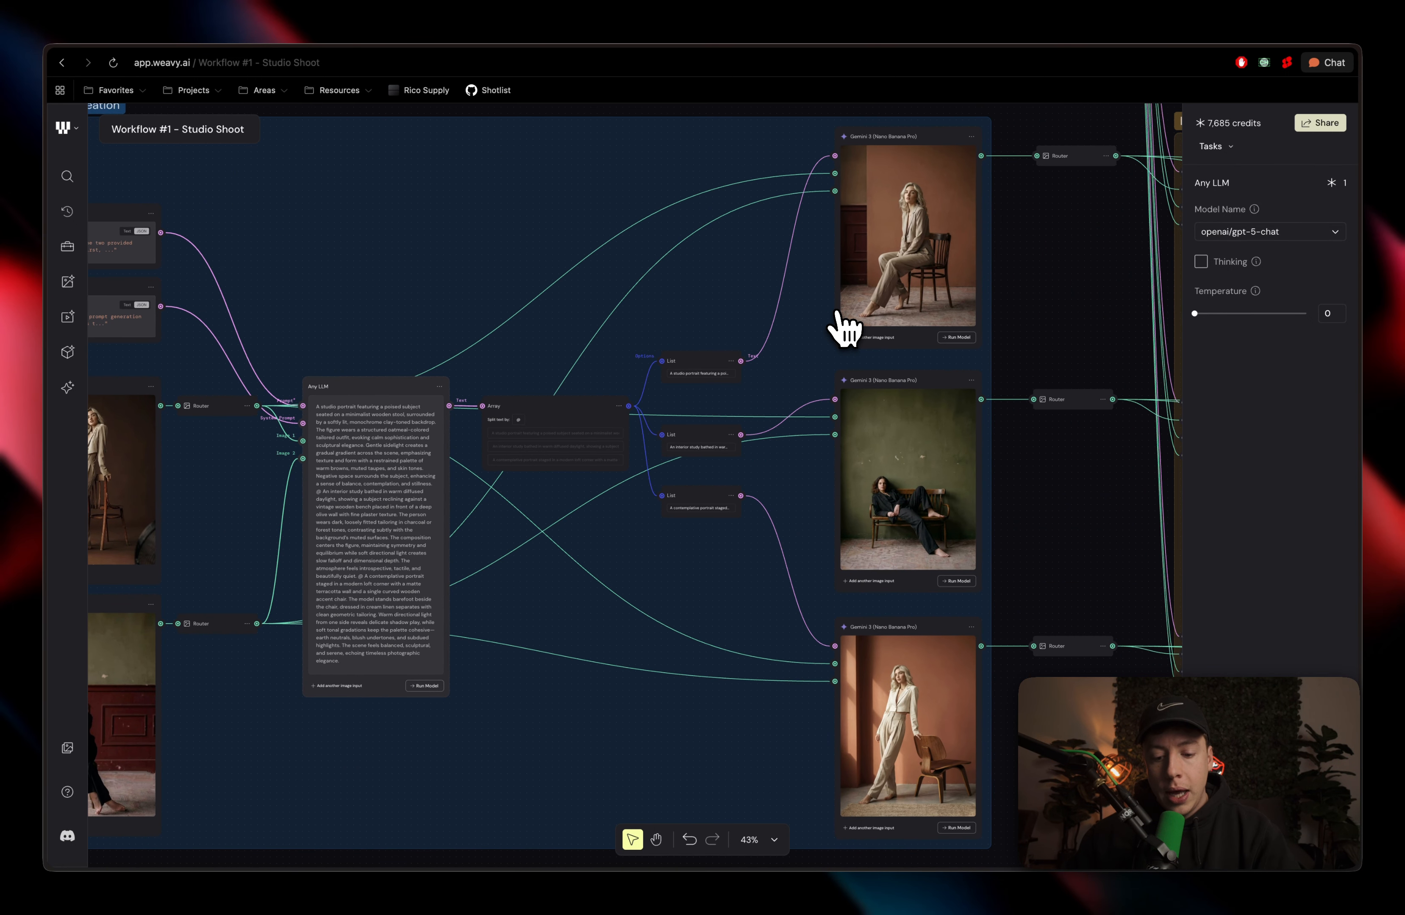
scroll(847, 329, up, 3)
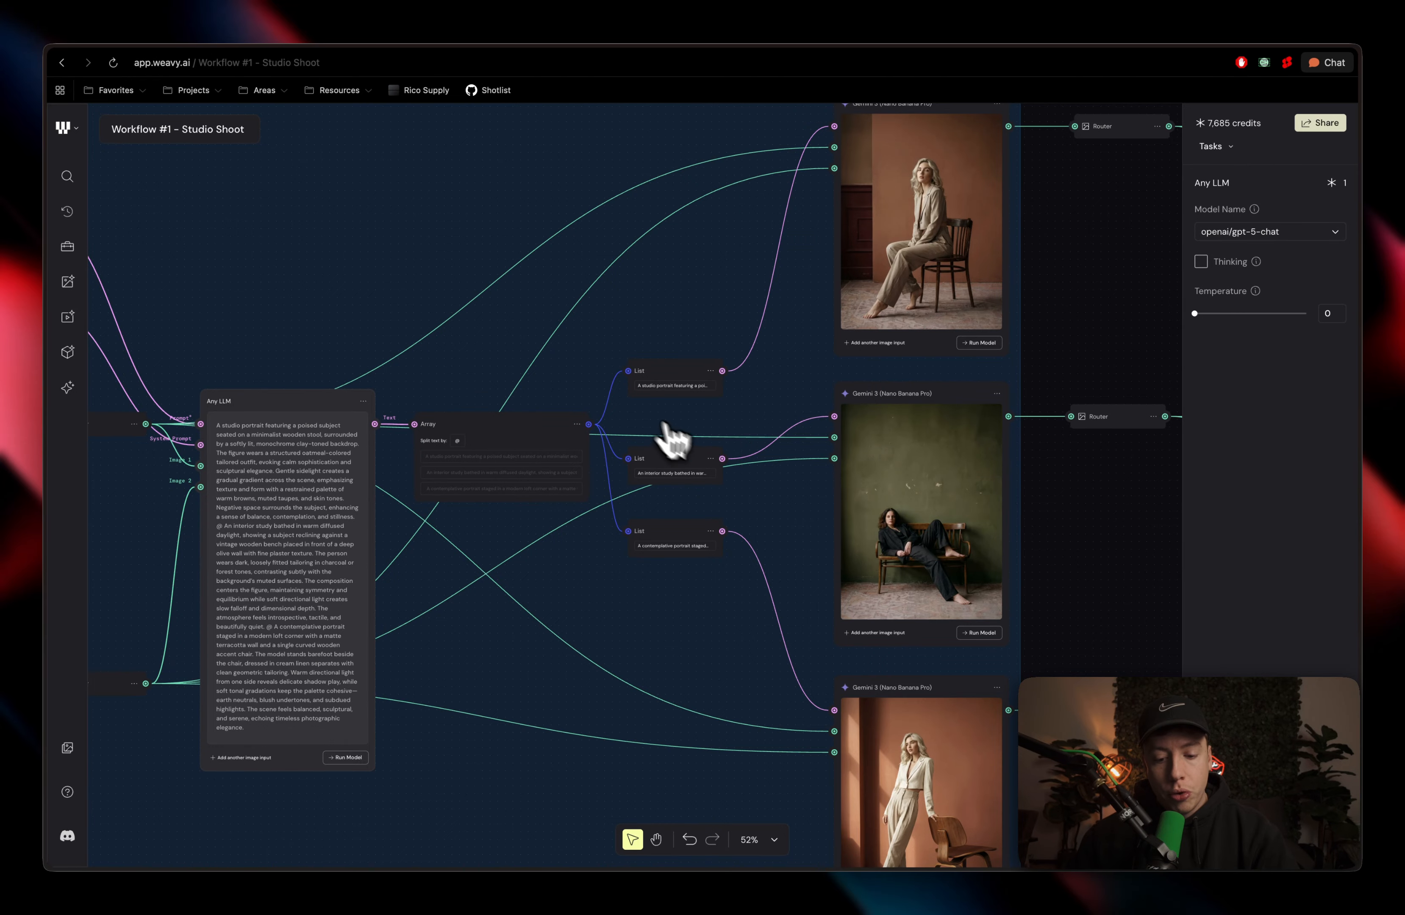
scroll(654, 428, up, 3)
scroll(886, 326, up, 3)
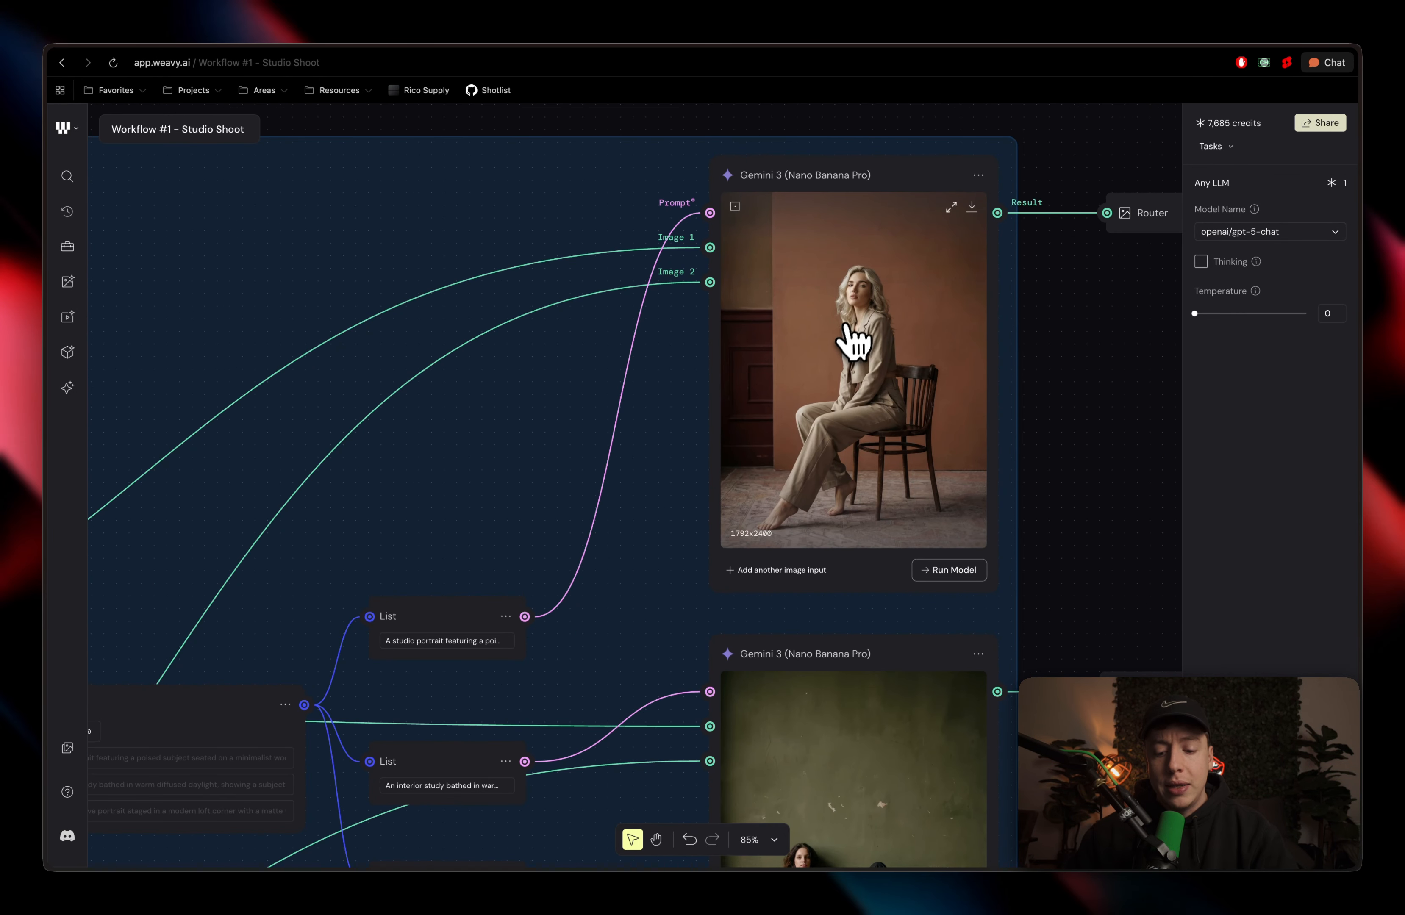
scroll(850, 338, up, 2)
scroll(850, 324, down, 3)
scroll(840, 533, down, 7)
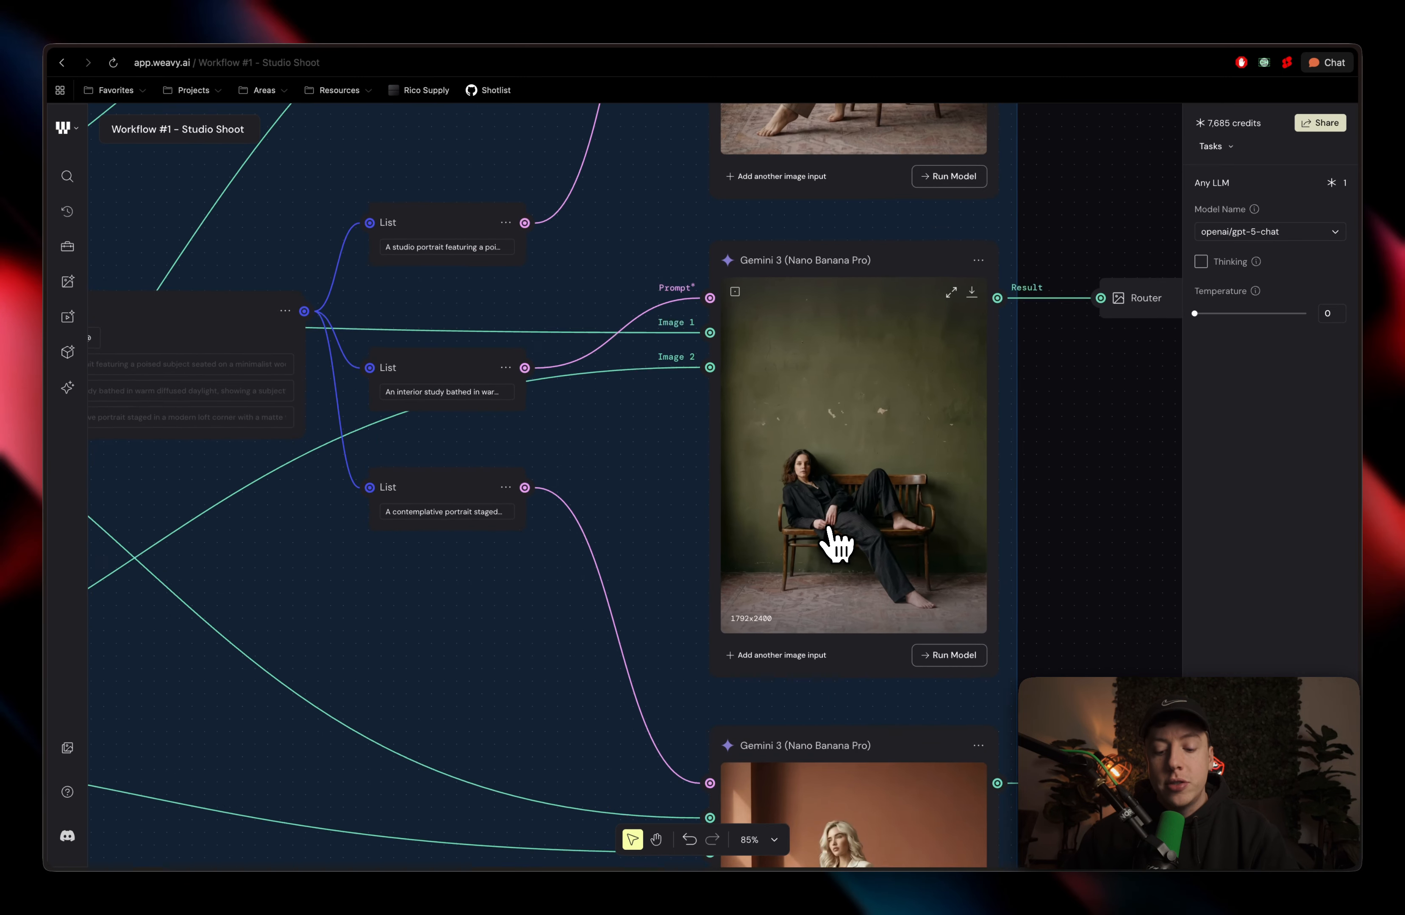
Compare the Reference 1 and Reference 2 images with the image in the first Gemini 3 (Nano Banana Pro) node
scroll(856, 627, down, 5)
scroll(853, 637, left, 5)
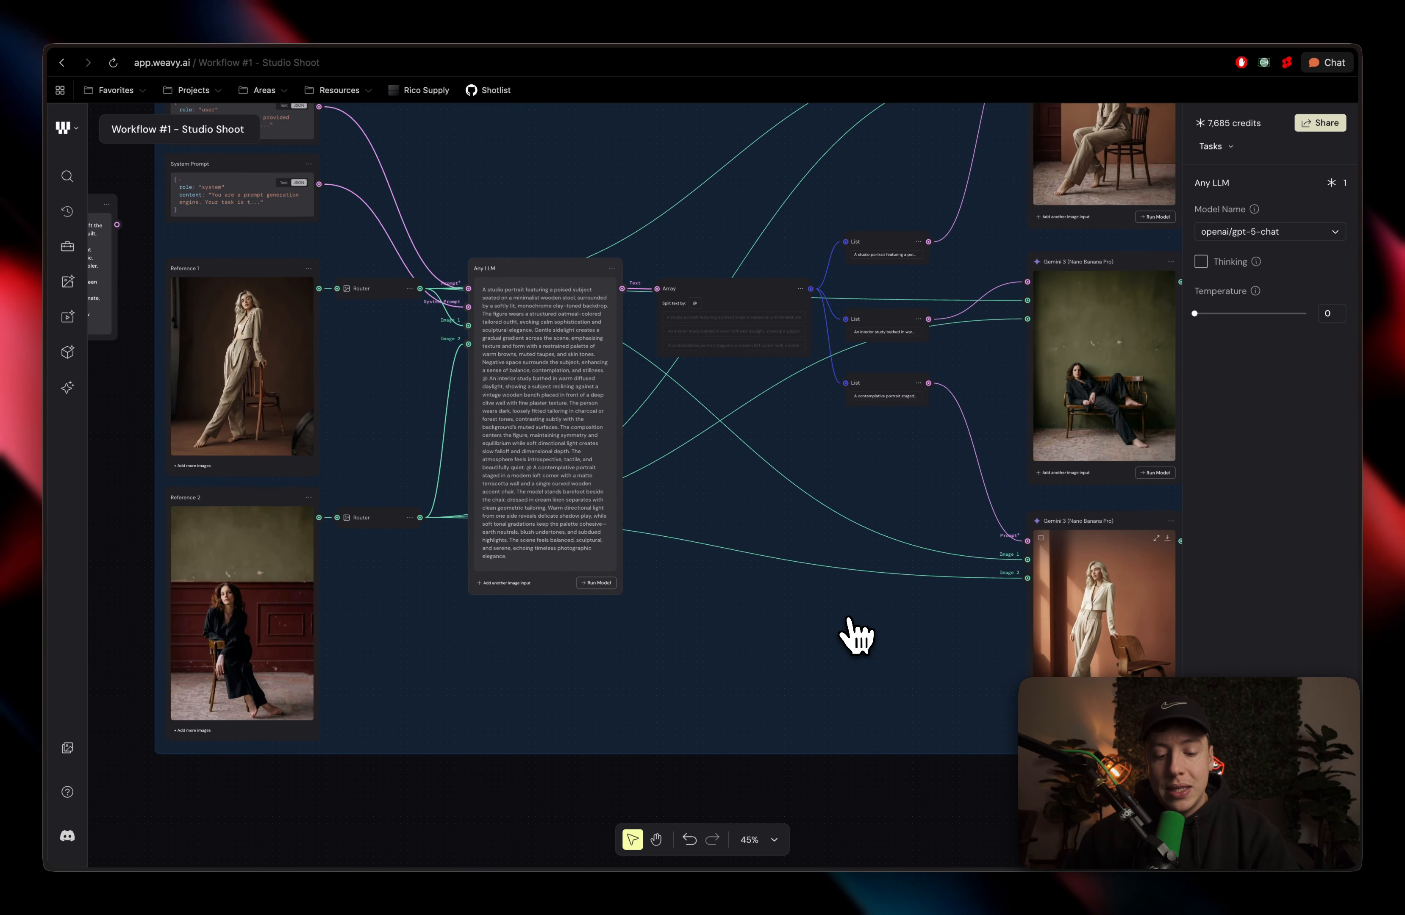
scroll(856, 637, up, 1)
scroll(492, 401, left, 3)
scroll(492, 402, up, 5)
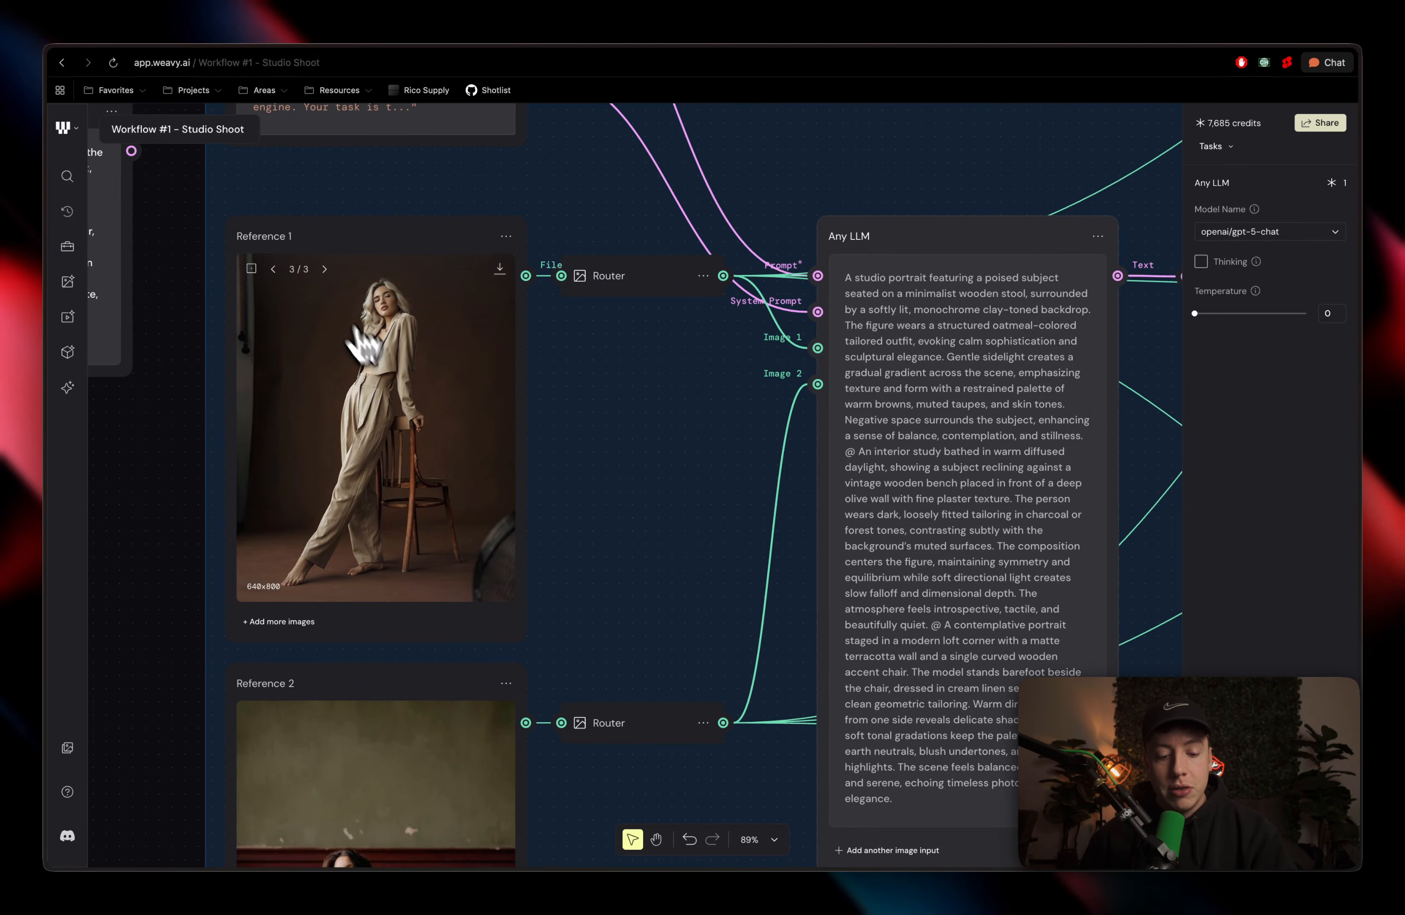
scroll(458, 432, right, 5)
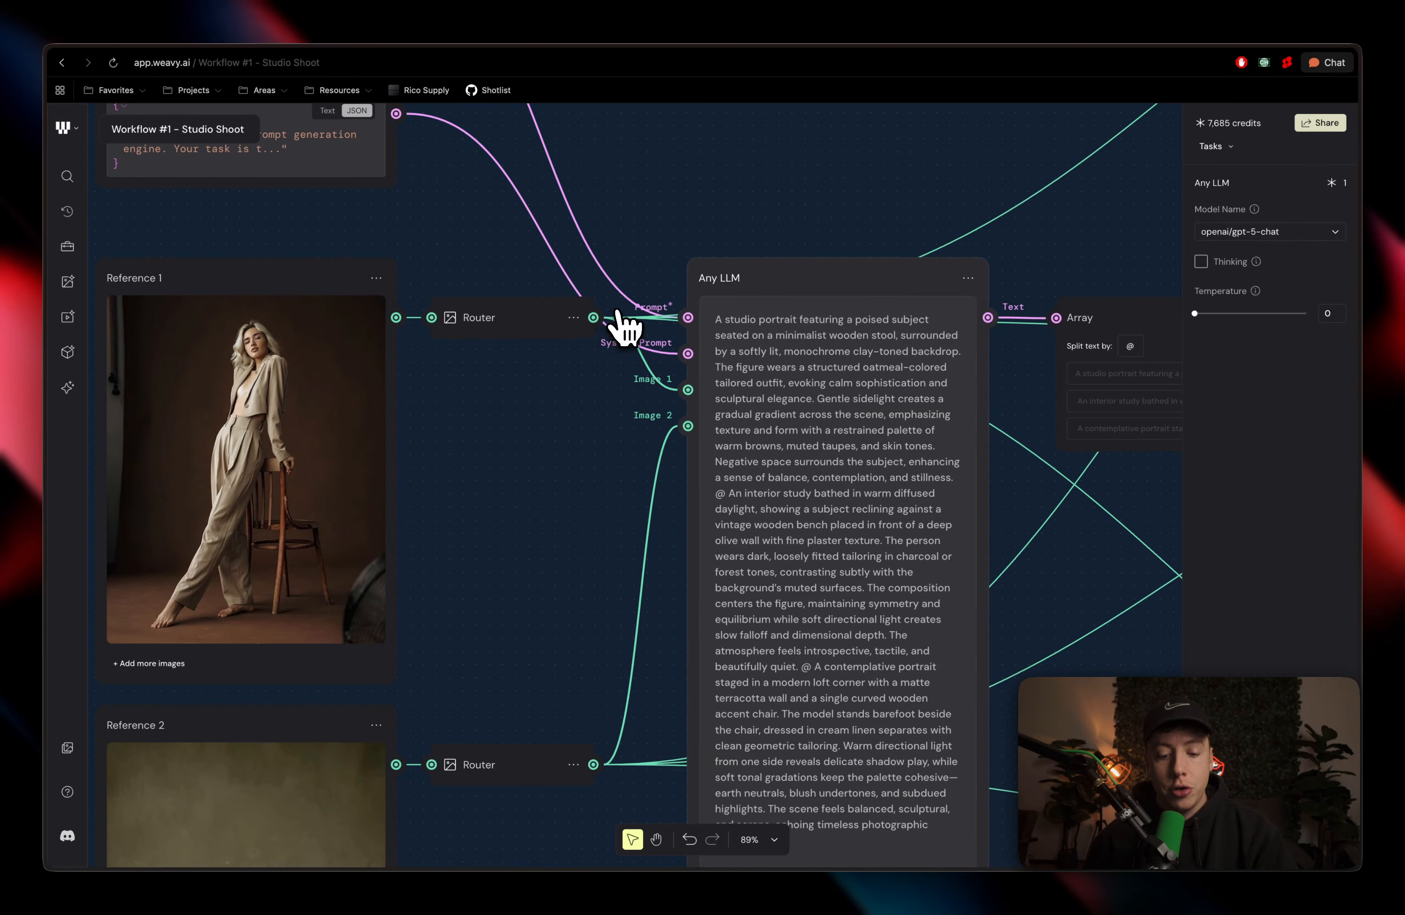
scroll(628, 323, down, 5)
scroll(1011, 237, up, 5)
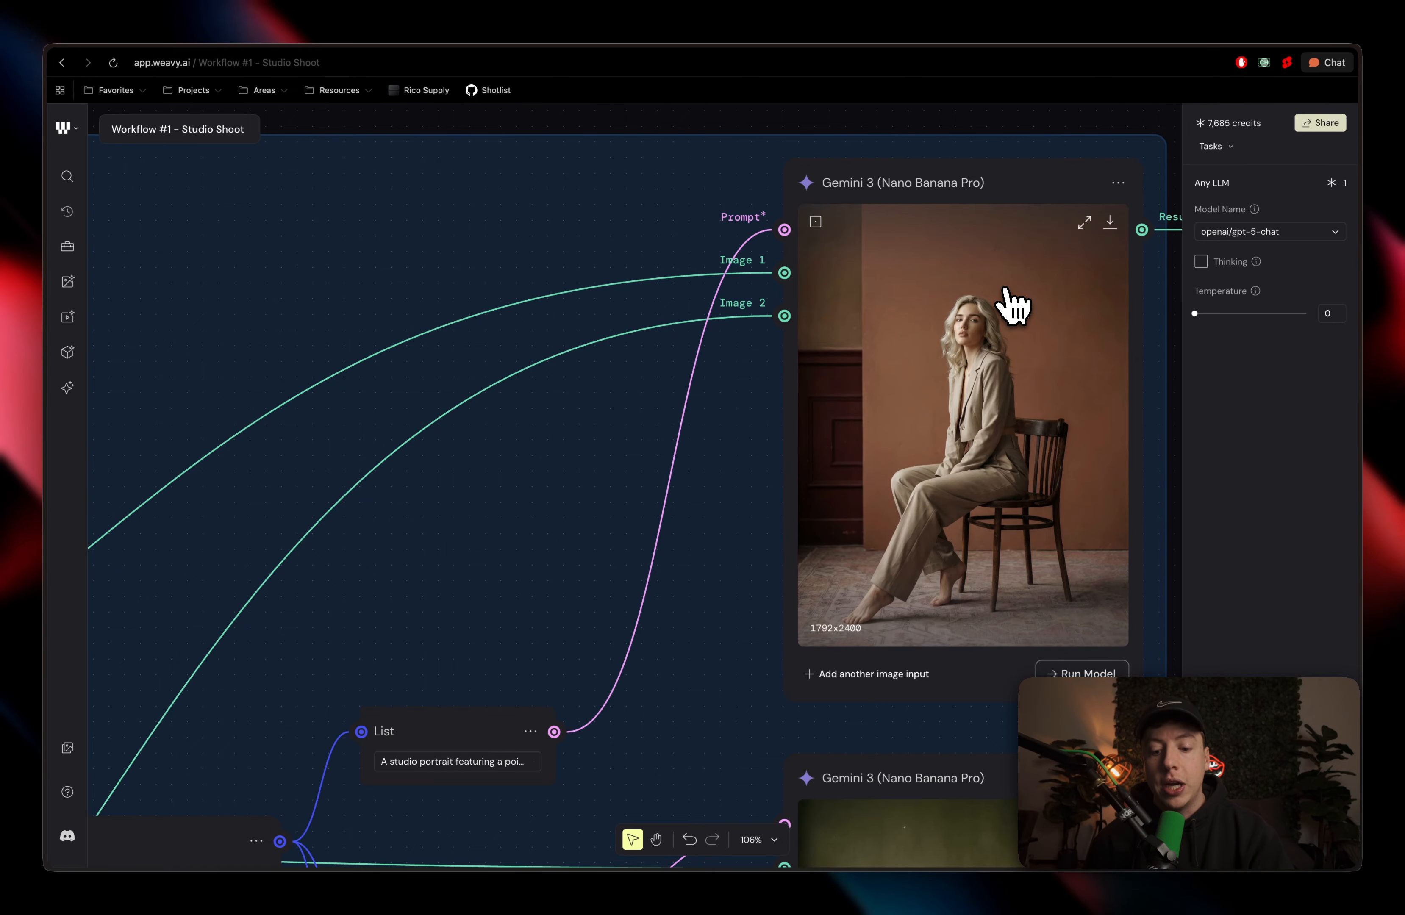
Inspect the Router node between Reference 1 and the Any LLM node
scroll(1013, 306, down, 5)
scroll(1014, 305, left, 5)
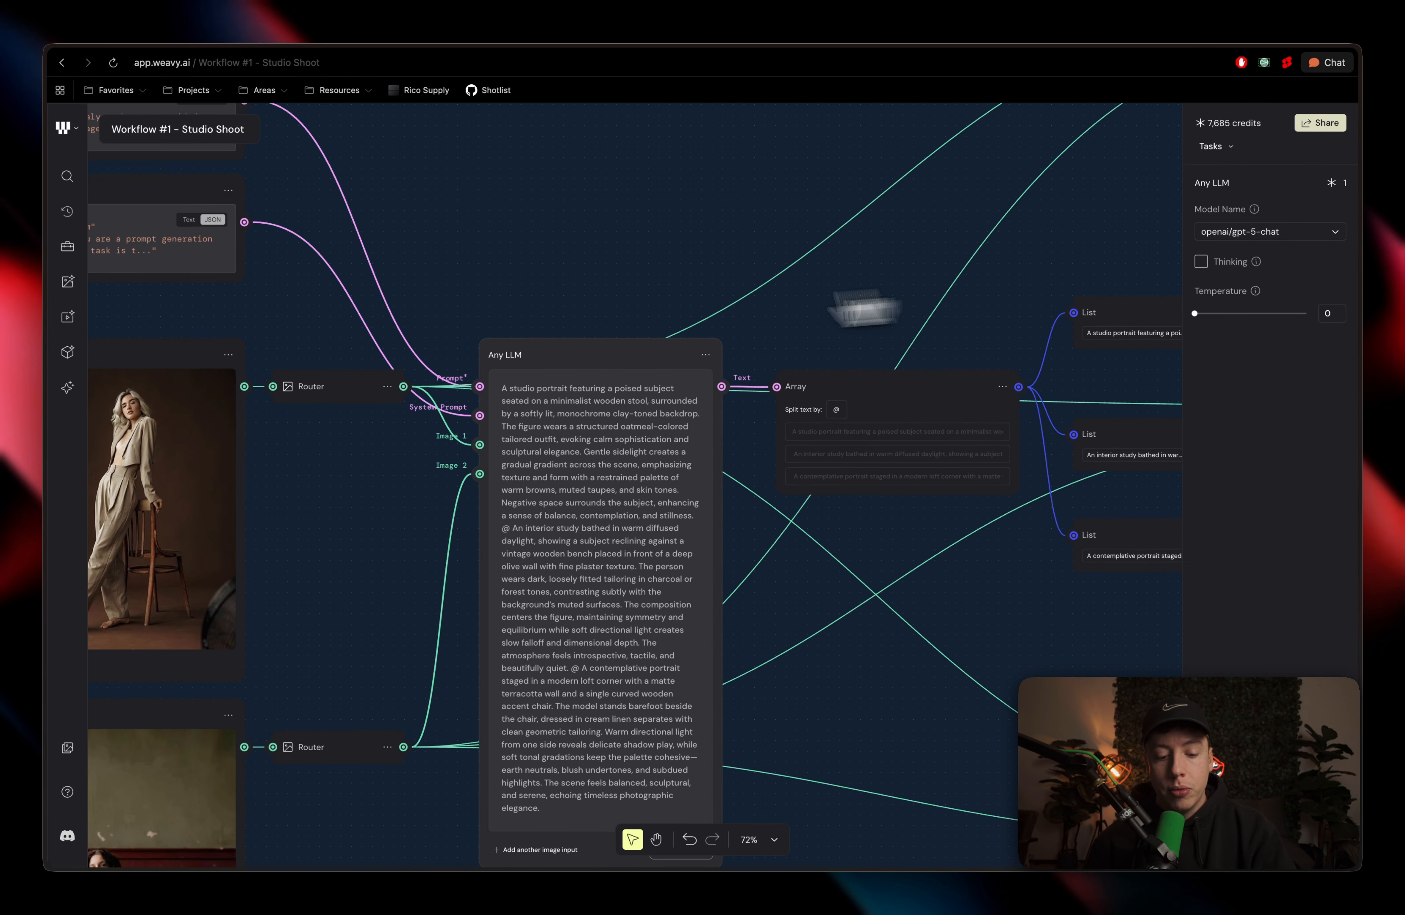
scroll(360, 370, up, 5)
scroll(360, 377, left, 5)
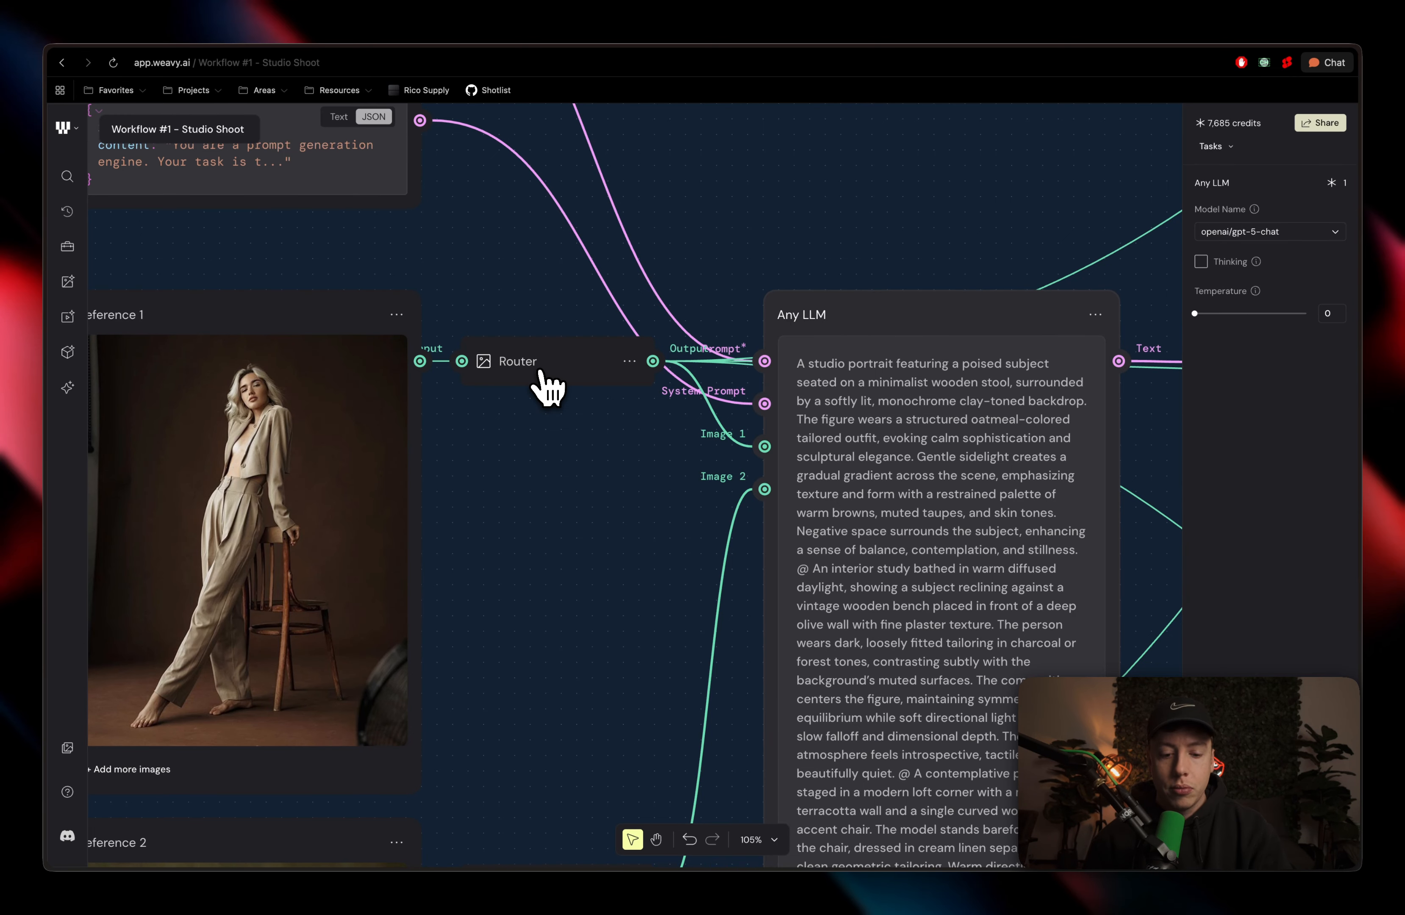
Examine the Integration prompt and the Model and Outfit images in the Images to be integrated group
scroll(547, 386, down, 5)
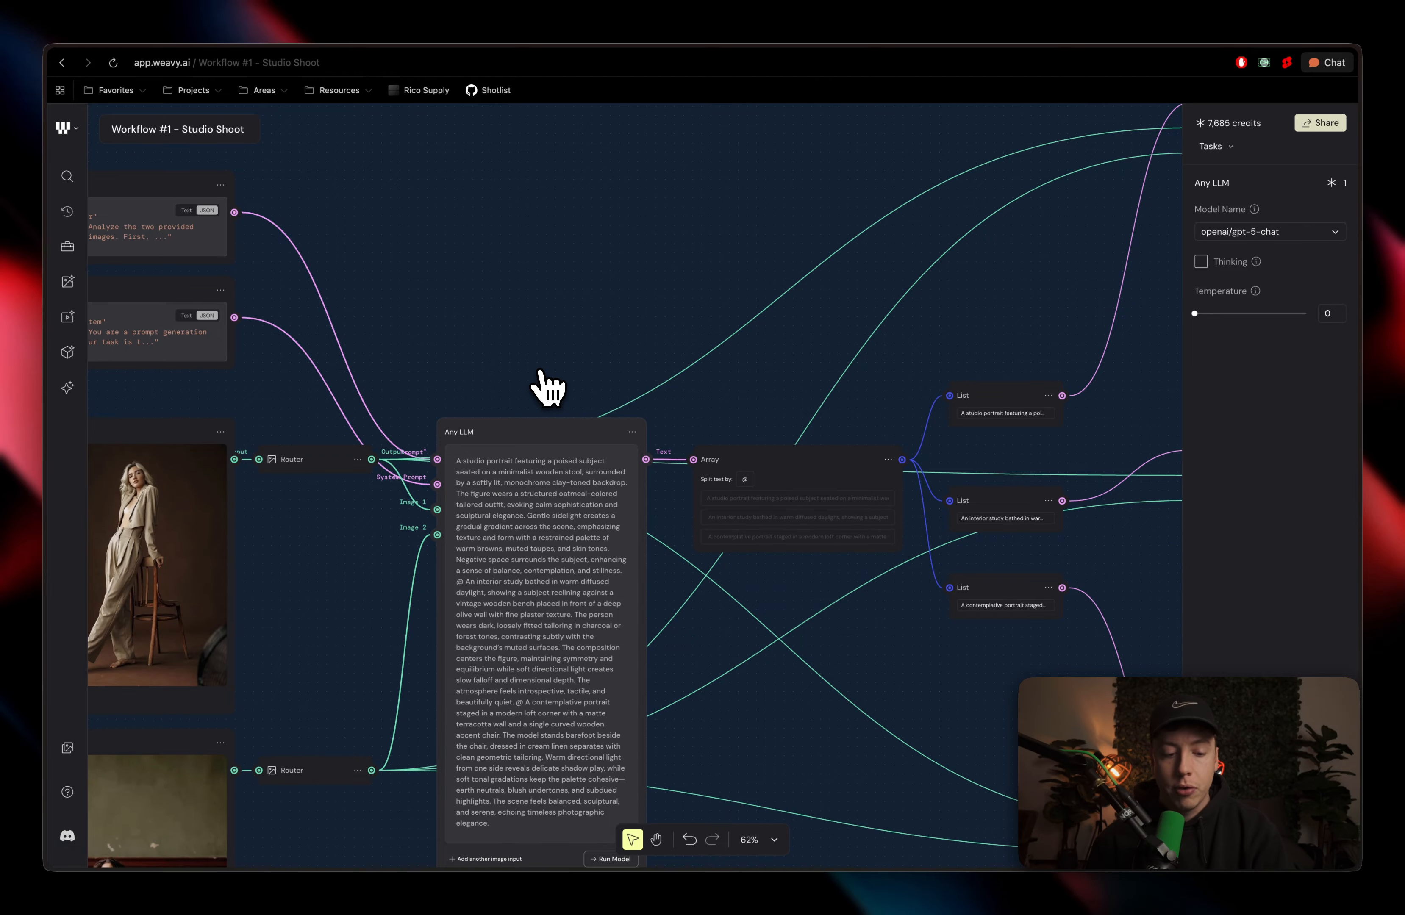
scroll(547, 388, down, 5)
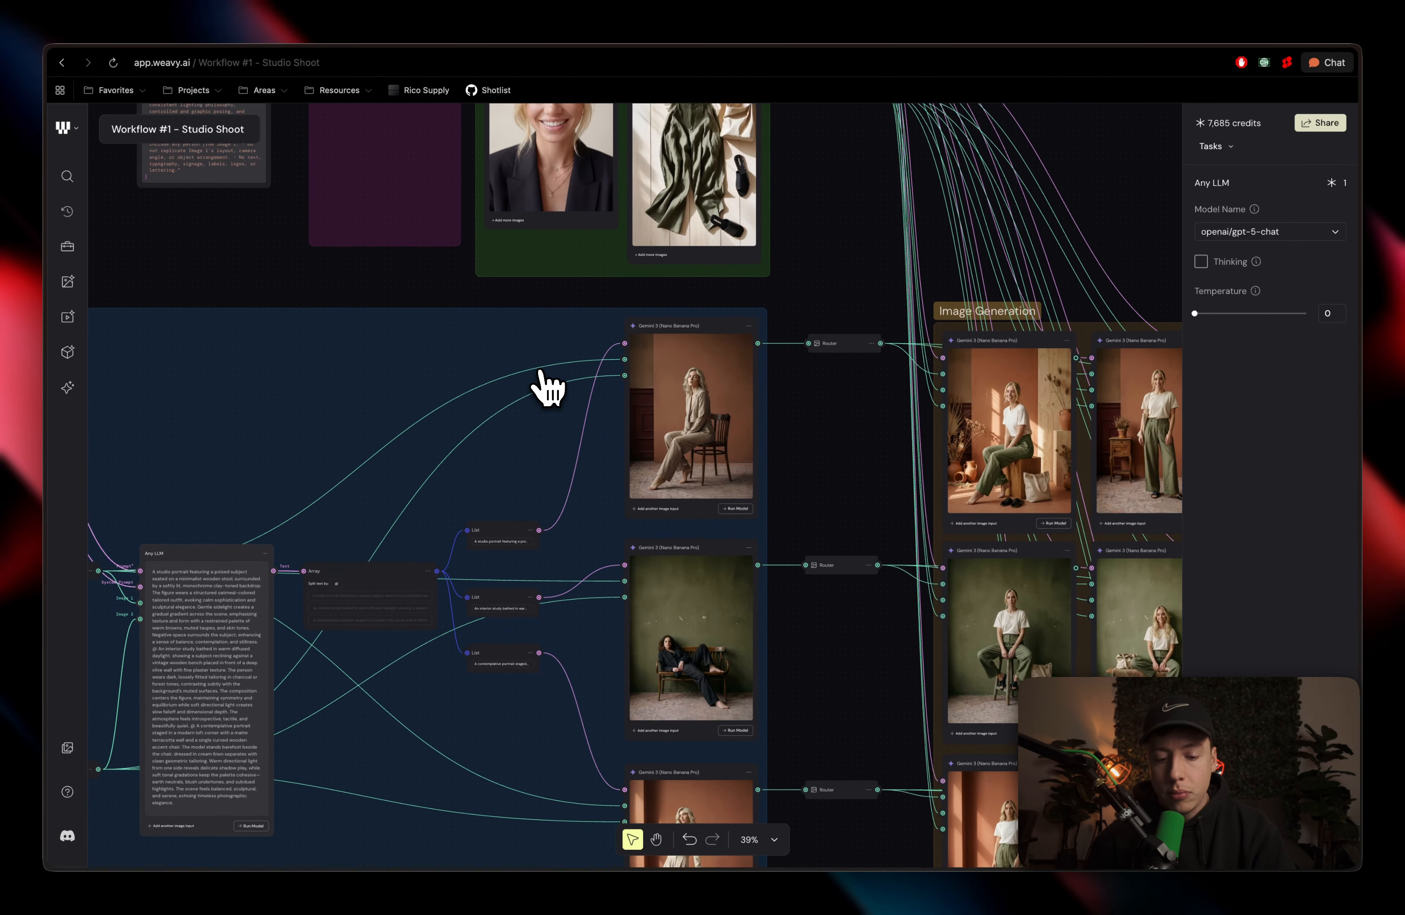
scroll(547, 387, up, 3)
scroll(580, 257, up, 5)
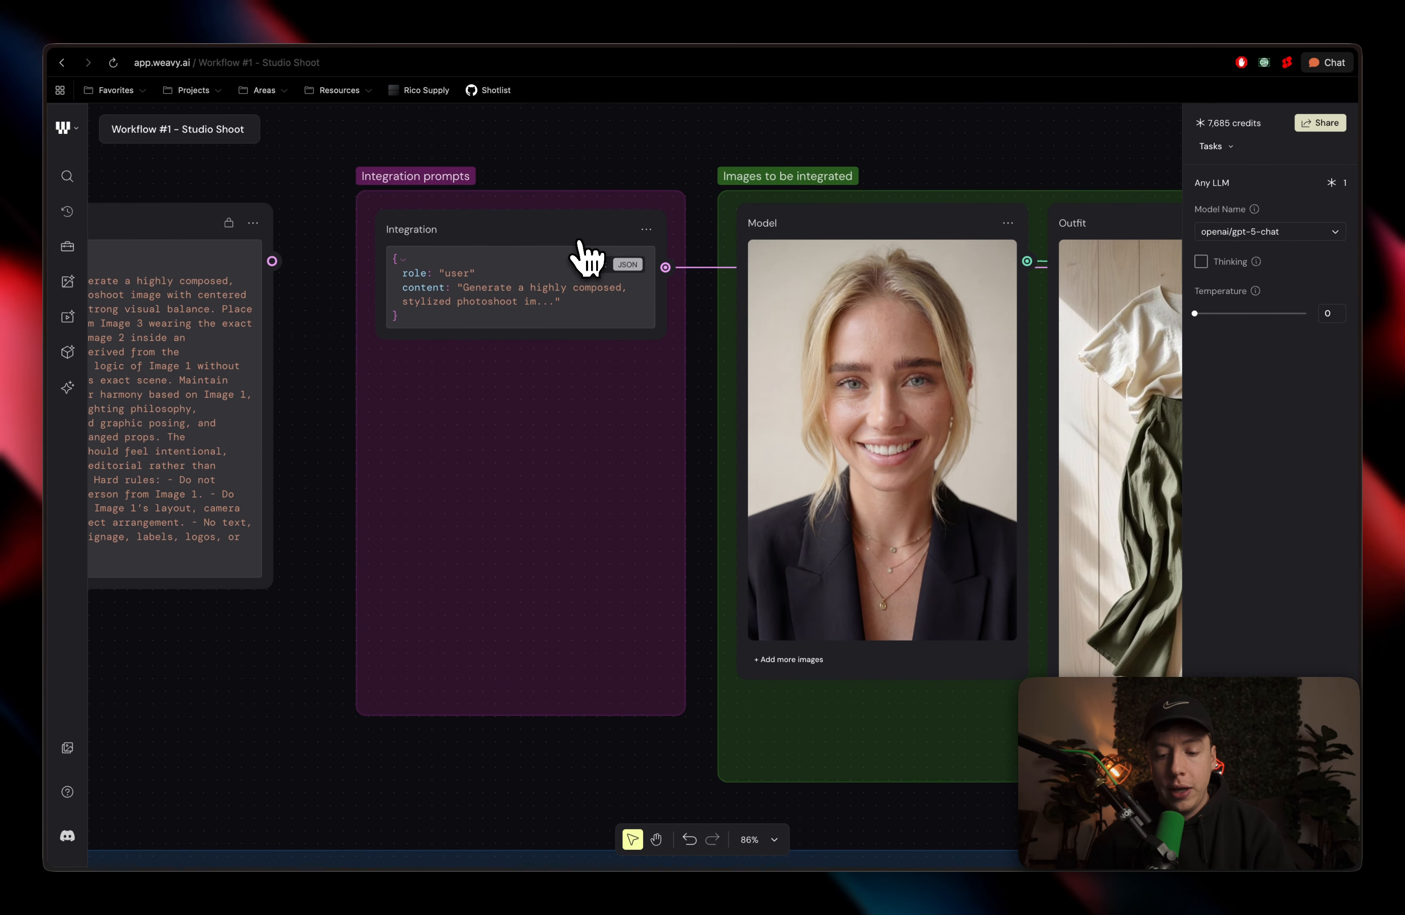
scroll(581, 257, right, 5)
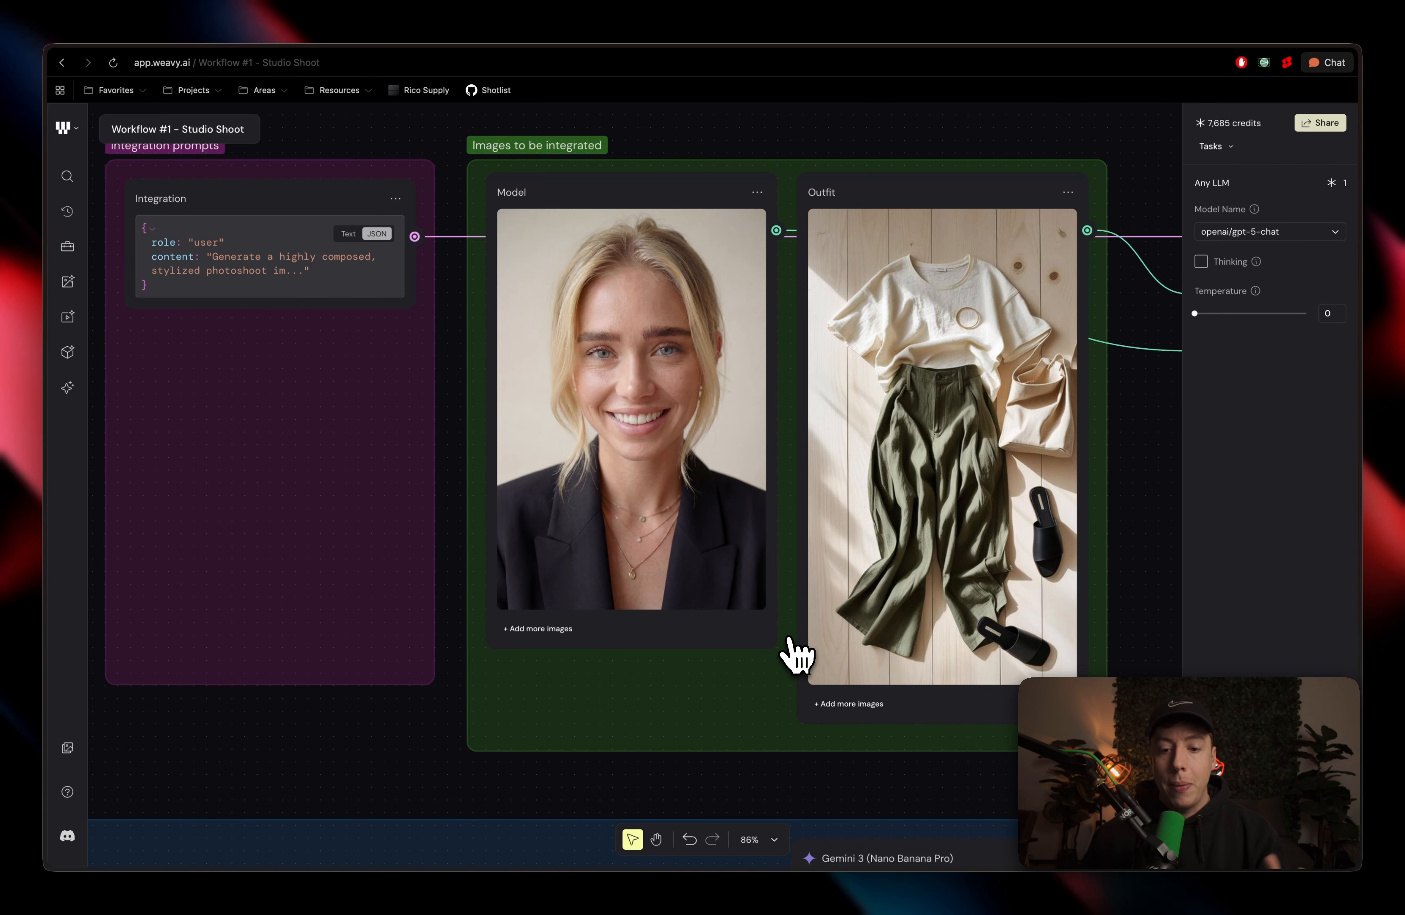
Relate the expanded Integration prompt note beside the Integration prompts group to the Model and Outfit images and the base images
scroll(796, 653, left, 15)
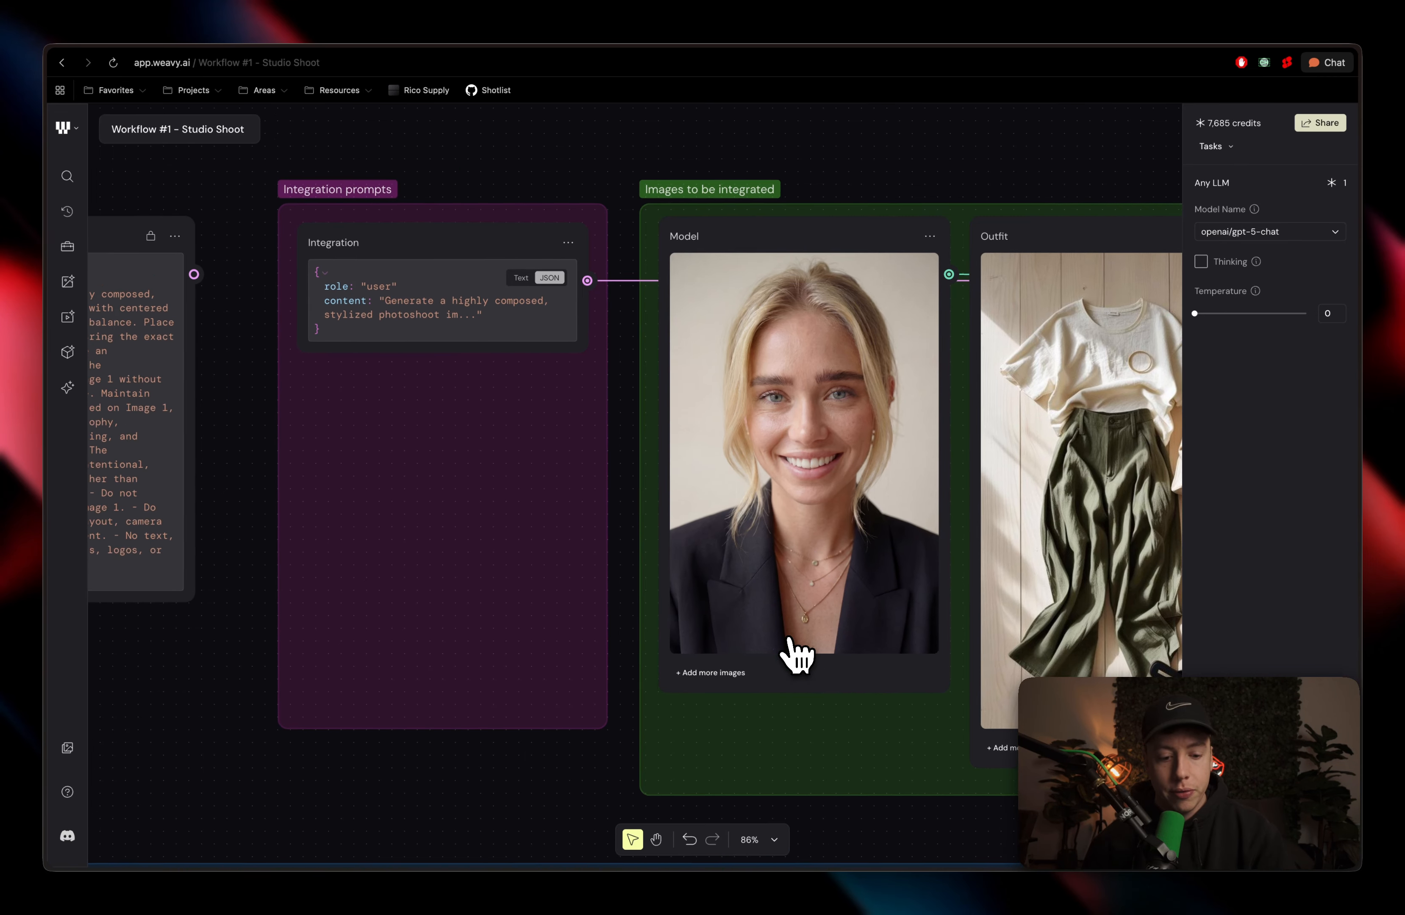
scroll(838, 529, right, 2)
scroll(846, 502, down, 3)
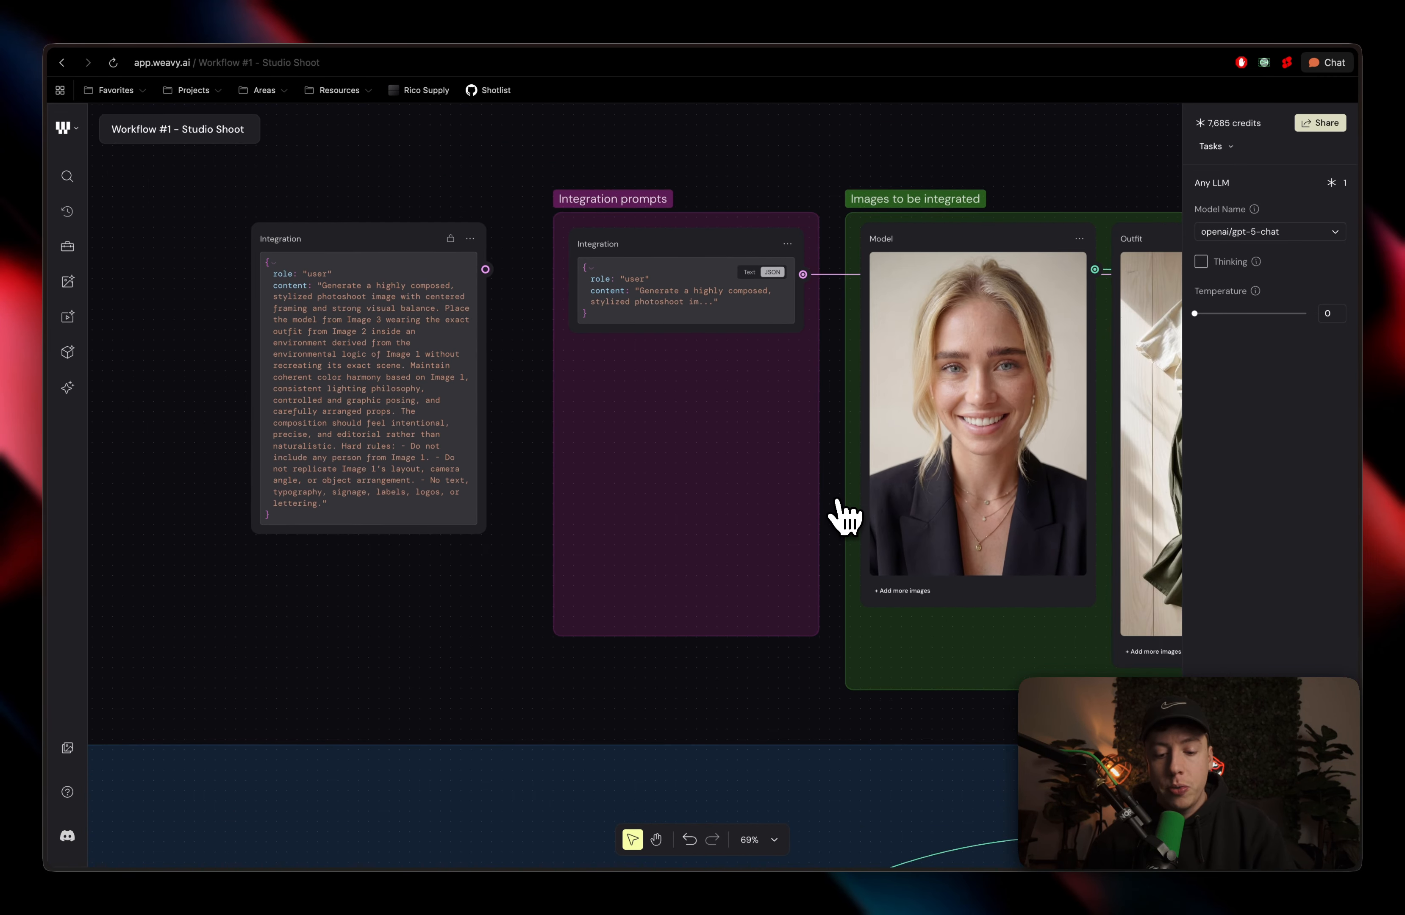
scroll(838, 517, down, 5)
scroll(840, 518, down, 3)
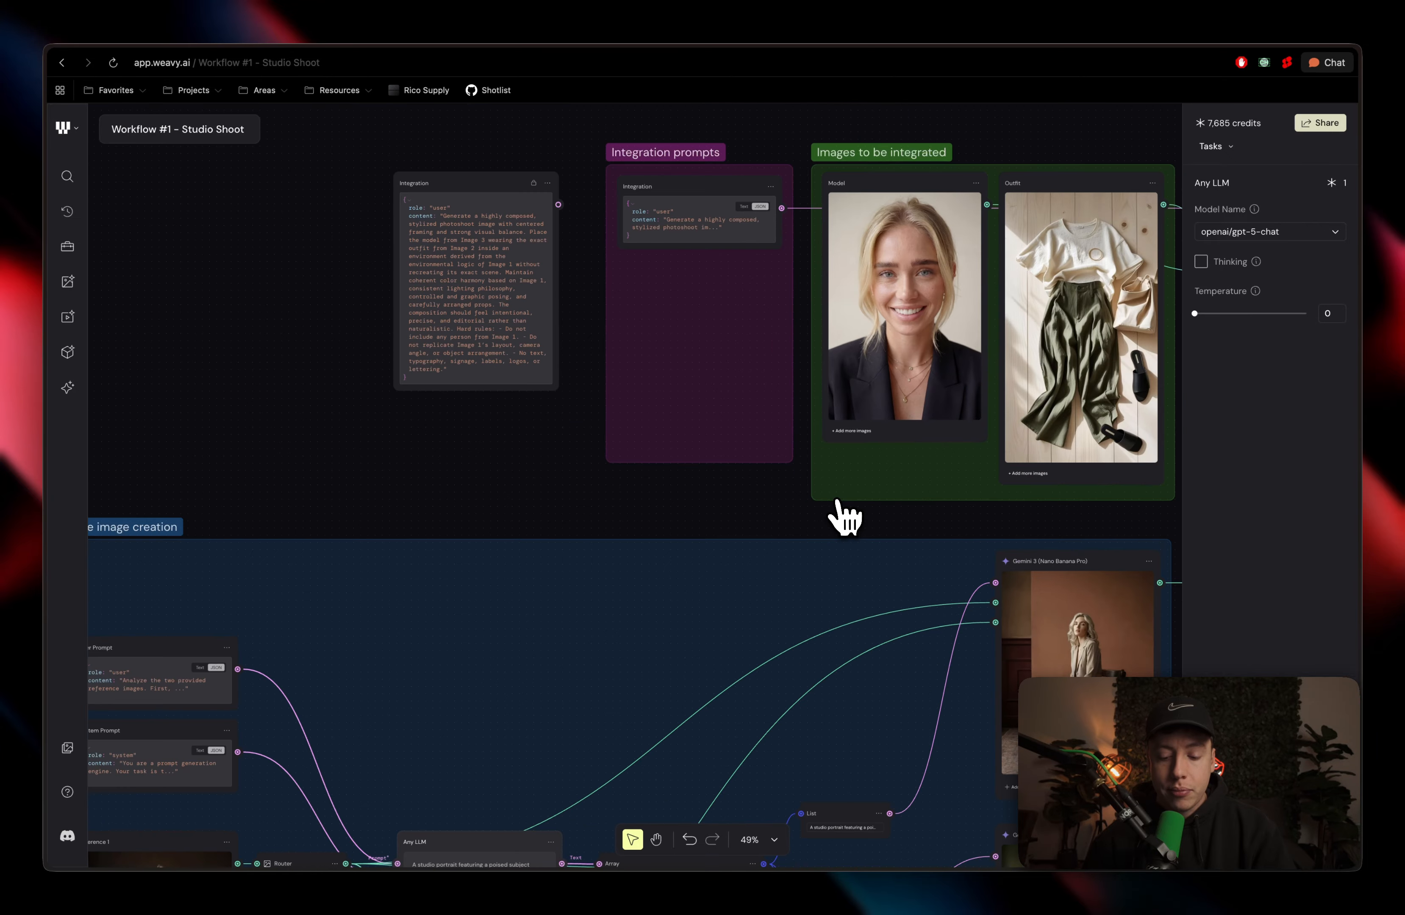
scroll(863, 549, down, 3)
scroll(937, 546, up, 5)
scroll(847, 355, up, 5)
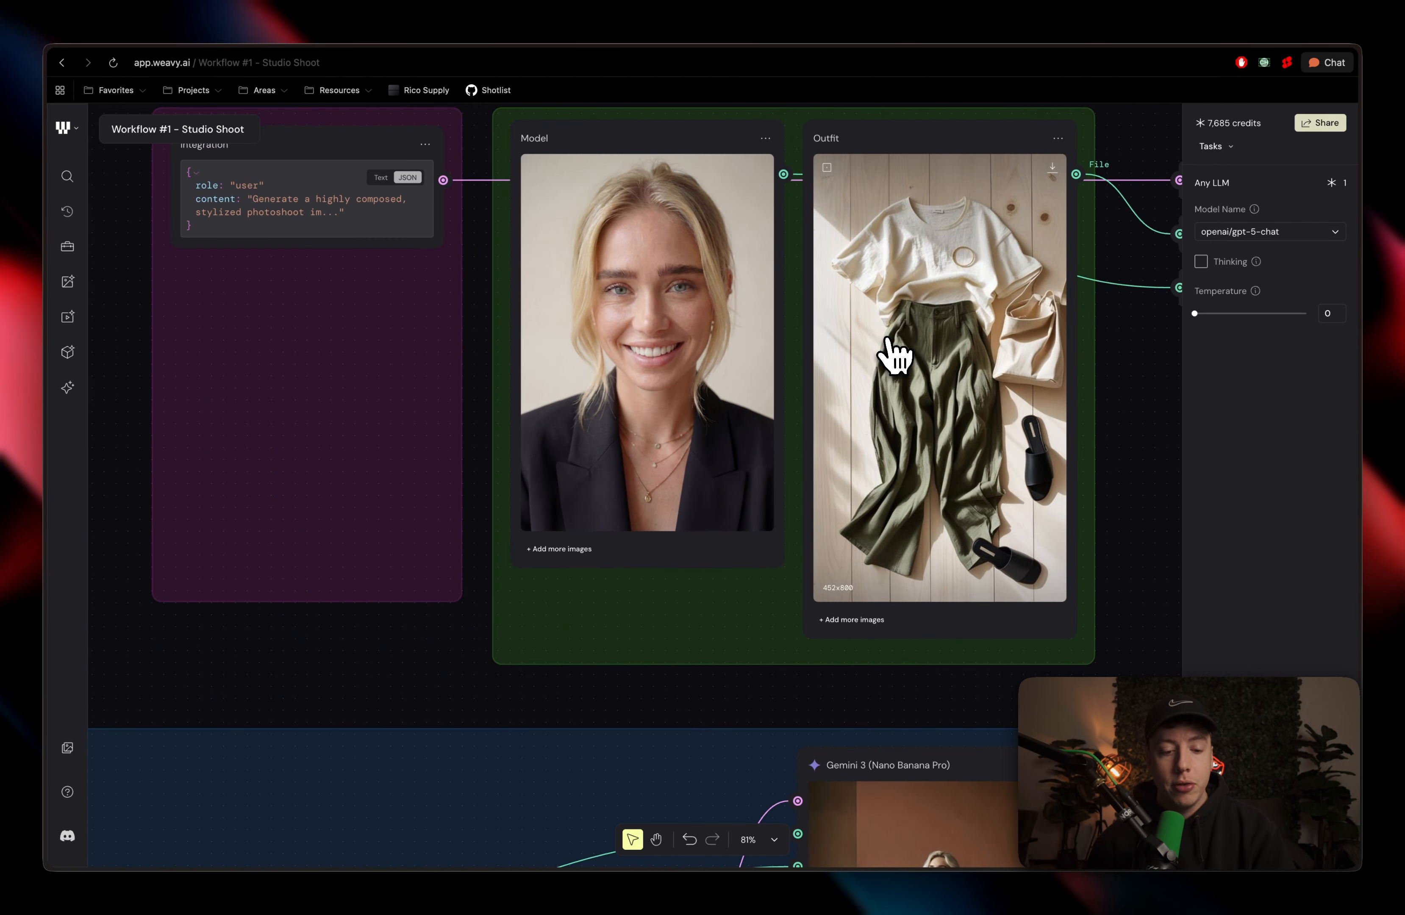
Read the full text of the expanded Integration prompt, including its Image 1, Image 2 and Image 3 references and hard rules
scroll(894, 357, left, 6)
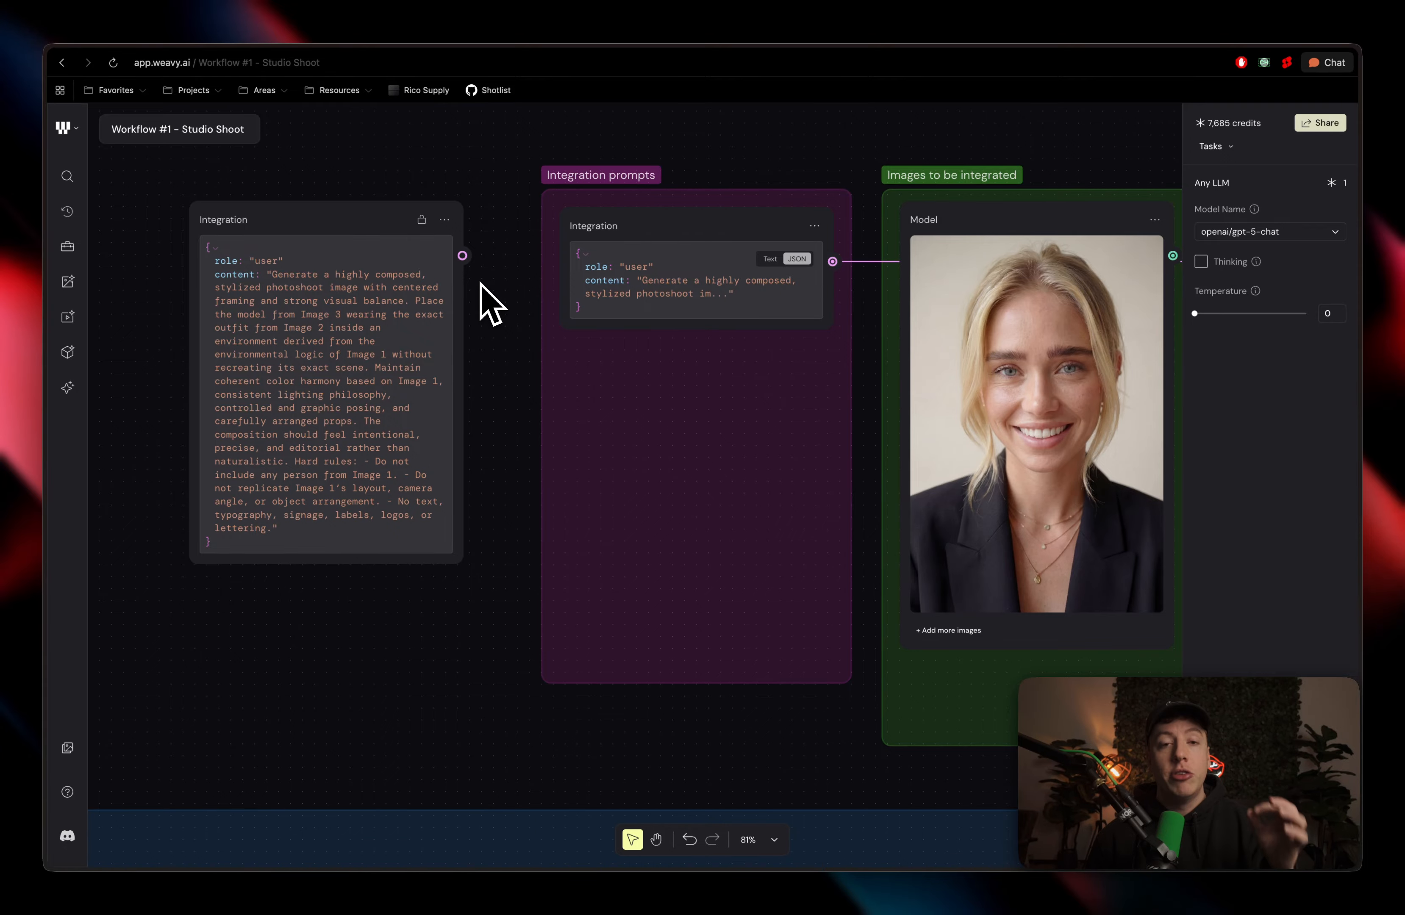
scroll(488, 303, left, 3)
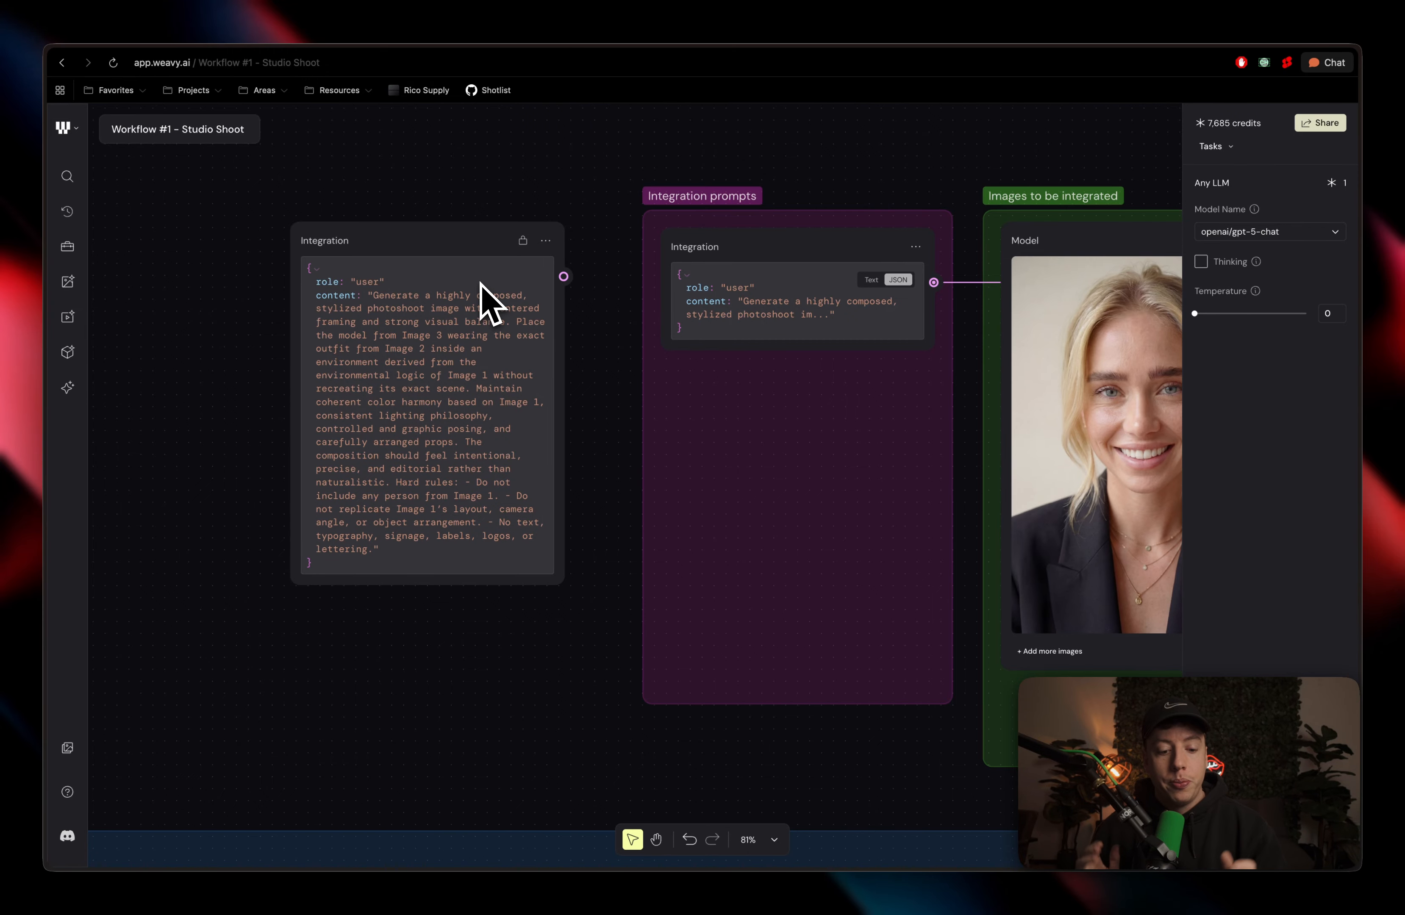
scroll(481, 284, left, 5)
scroll(480, 284, up, 2)
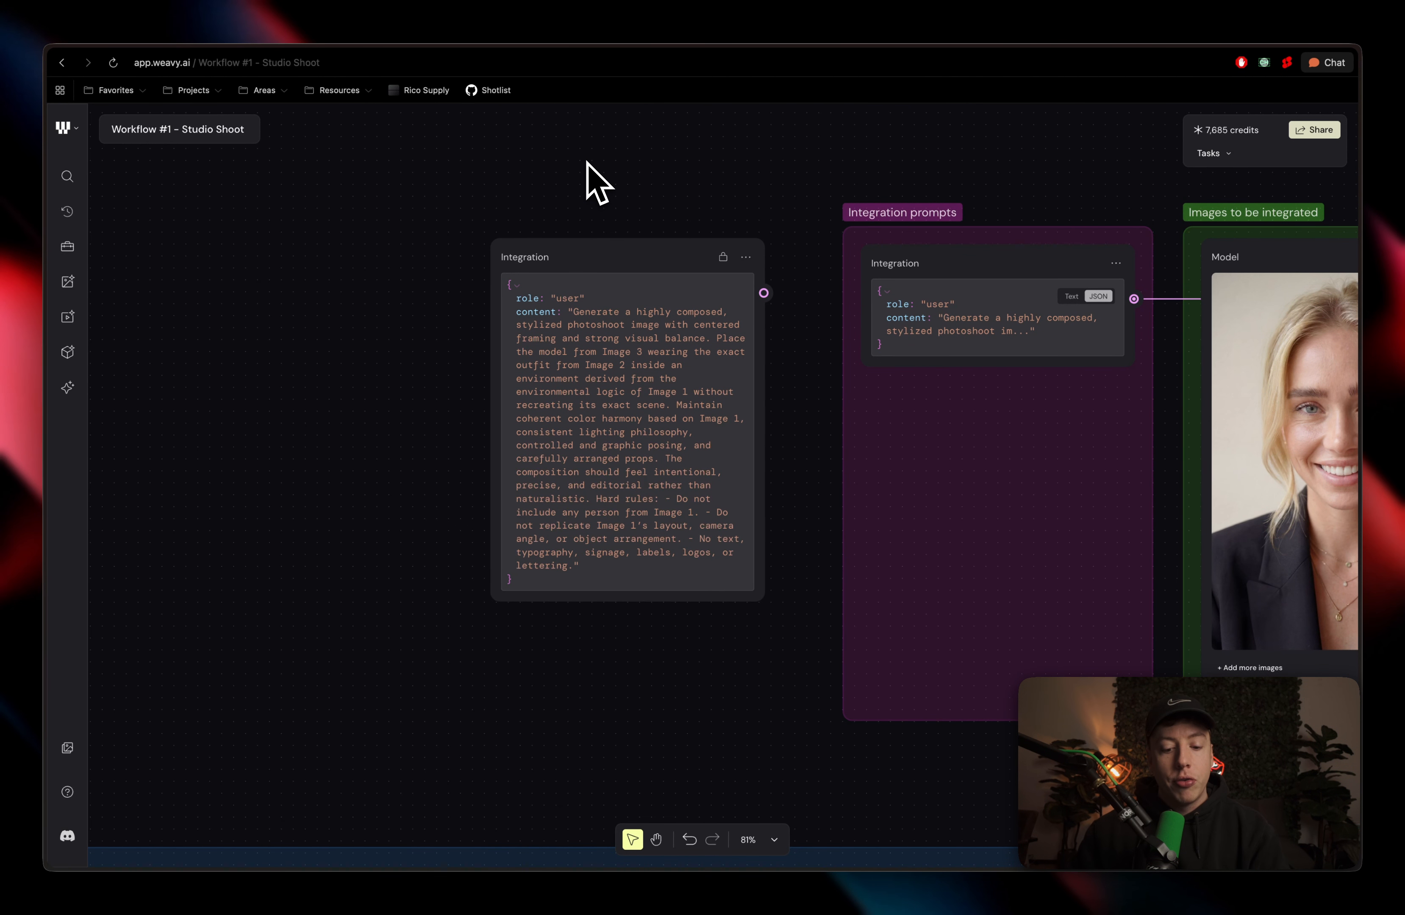
scroll(588, 164, down, 2)
scroll(595, 332, up, 5)
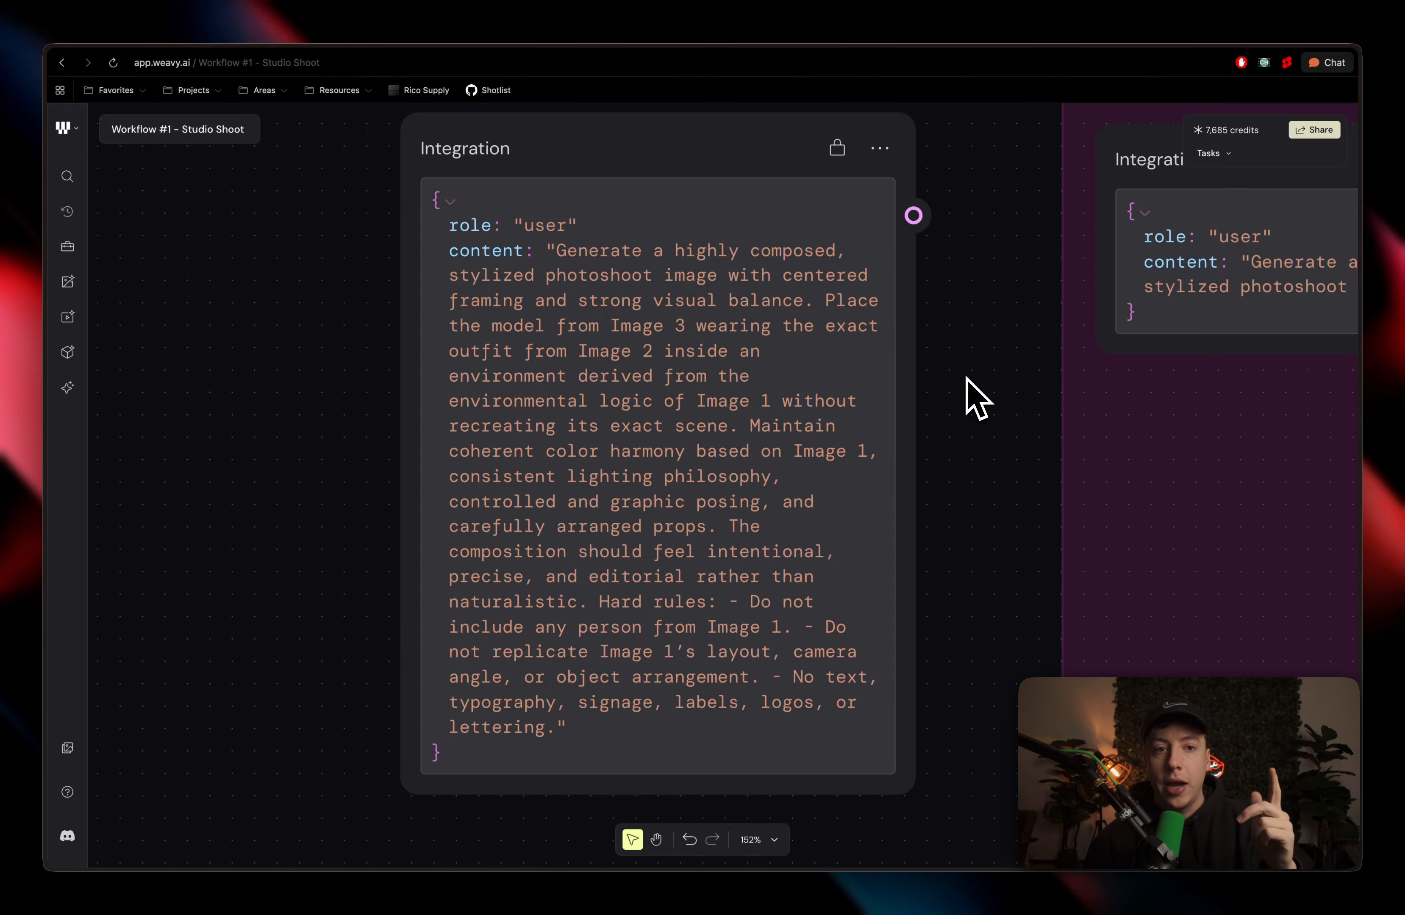
Trace the Integration prompt, Outfit and Model connections into the Prompt, Outfit and Model router nodes and their outgoing links
scroll(967, 378, down, 10)
scroll(967, 379, right, 15)
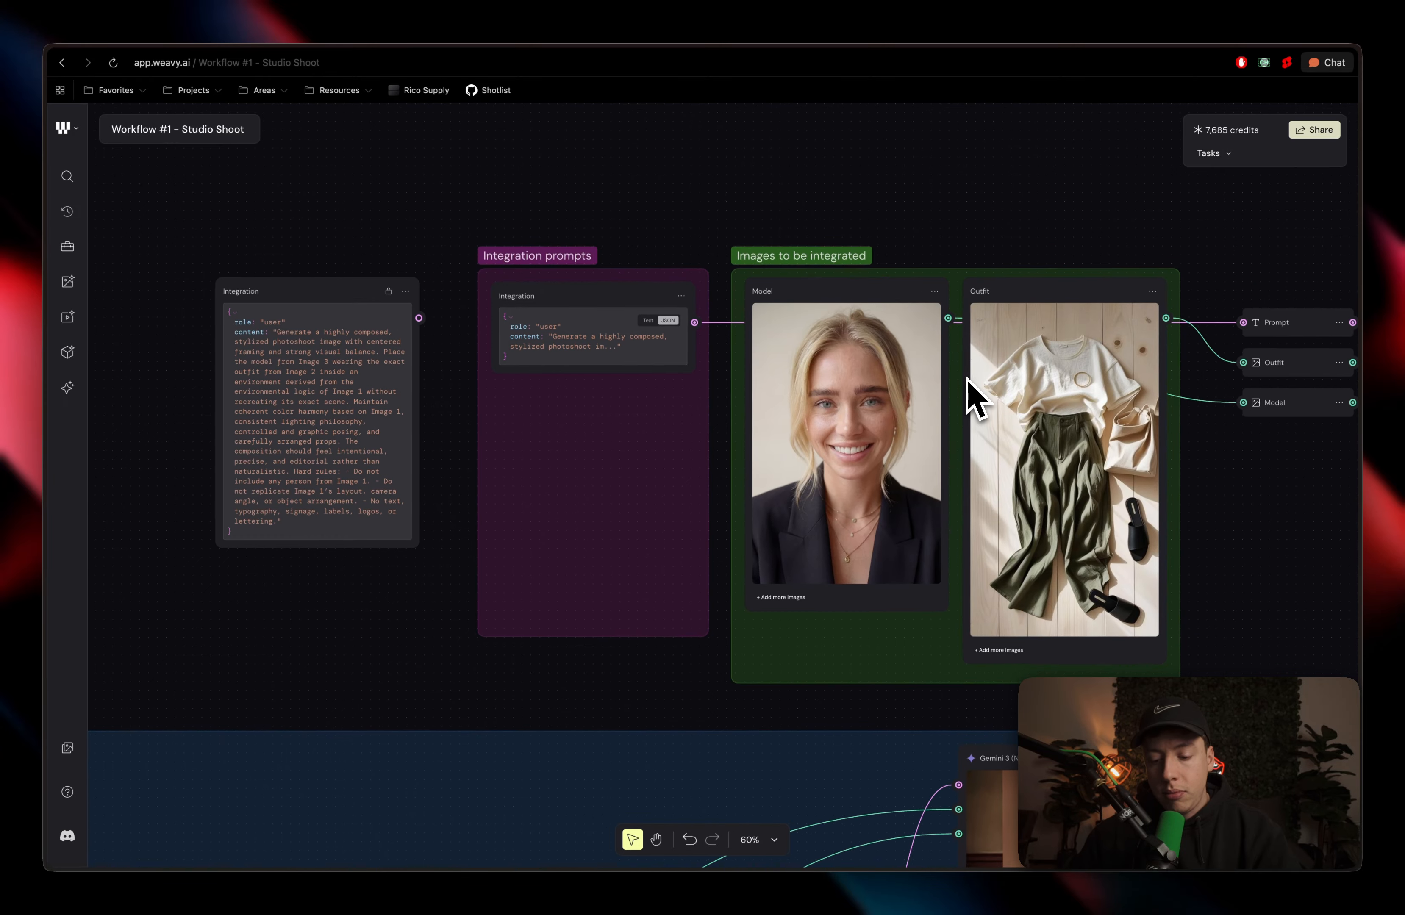
scroll(967, 378, right, 4)
scroll(967, 379, down, 3)
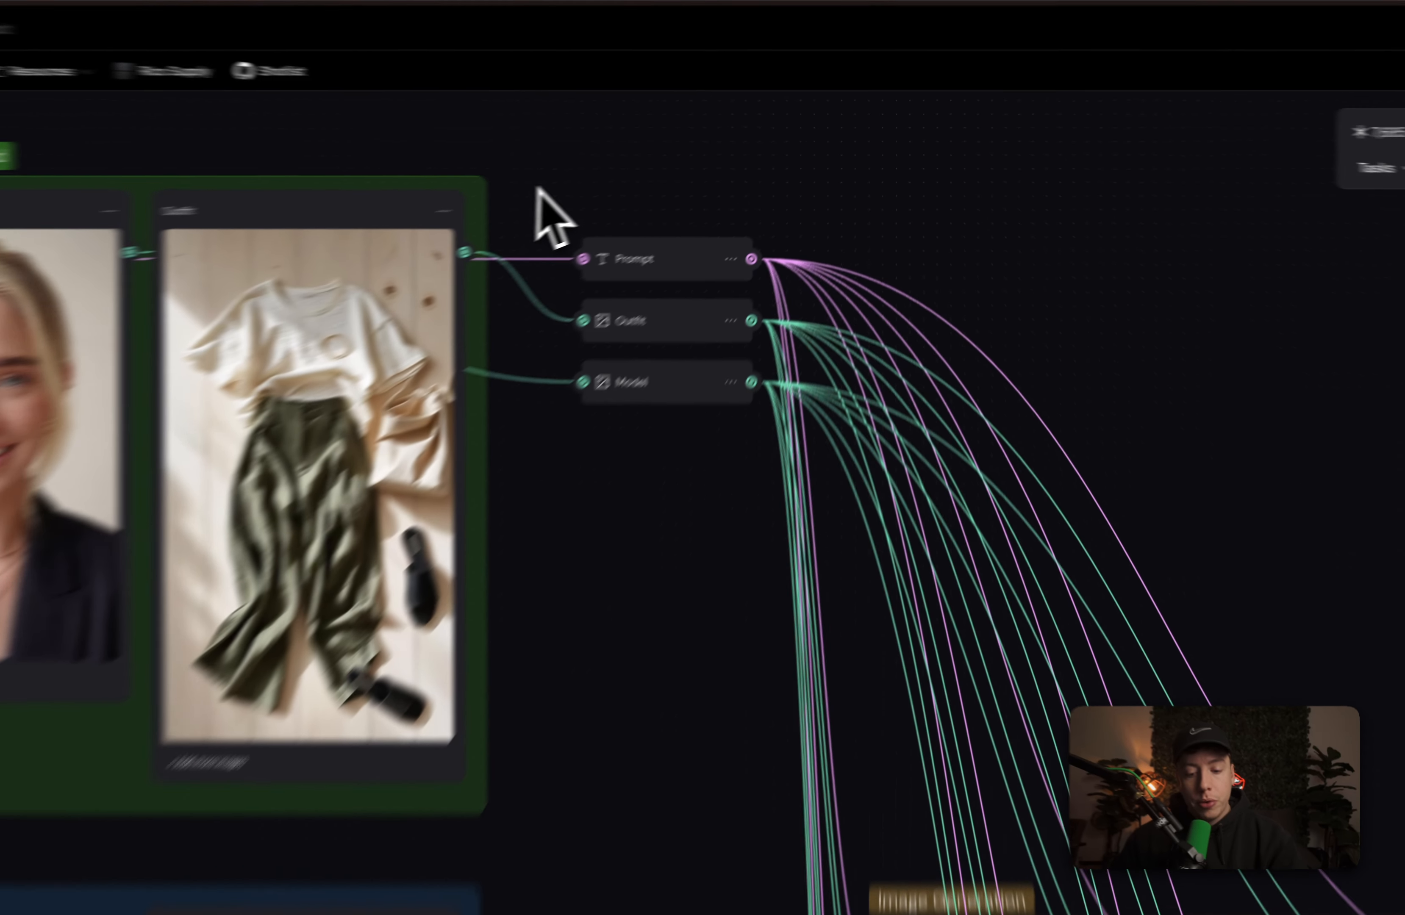
drag(662, 165, 798, 355)
drag(708, 574, 708, 581)
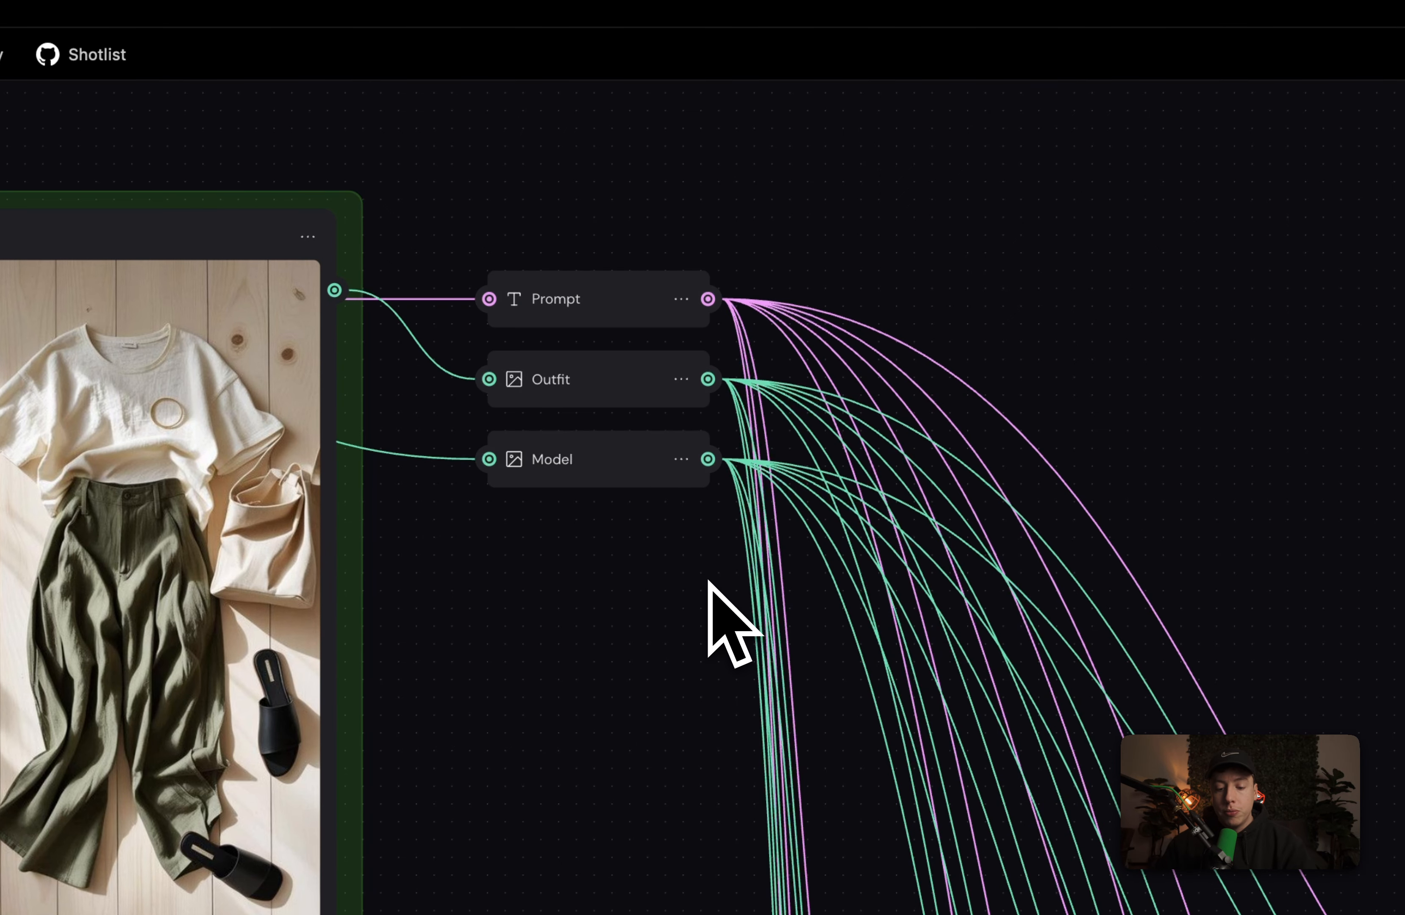
Inspect the first Gemini 3 (Nano Banana Pro) node in the Image Generation group, including its prompt and three image inputs
scroll(708, 581, down, 10)
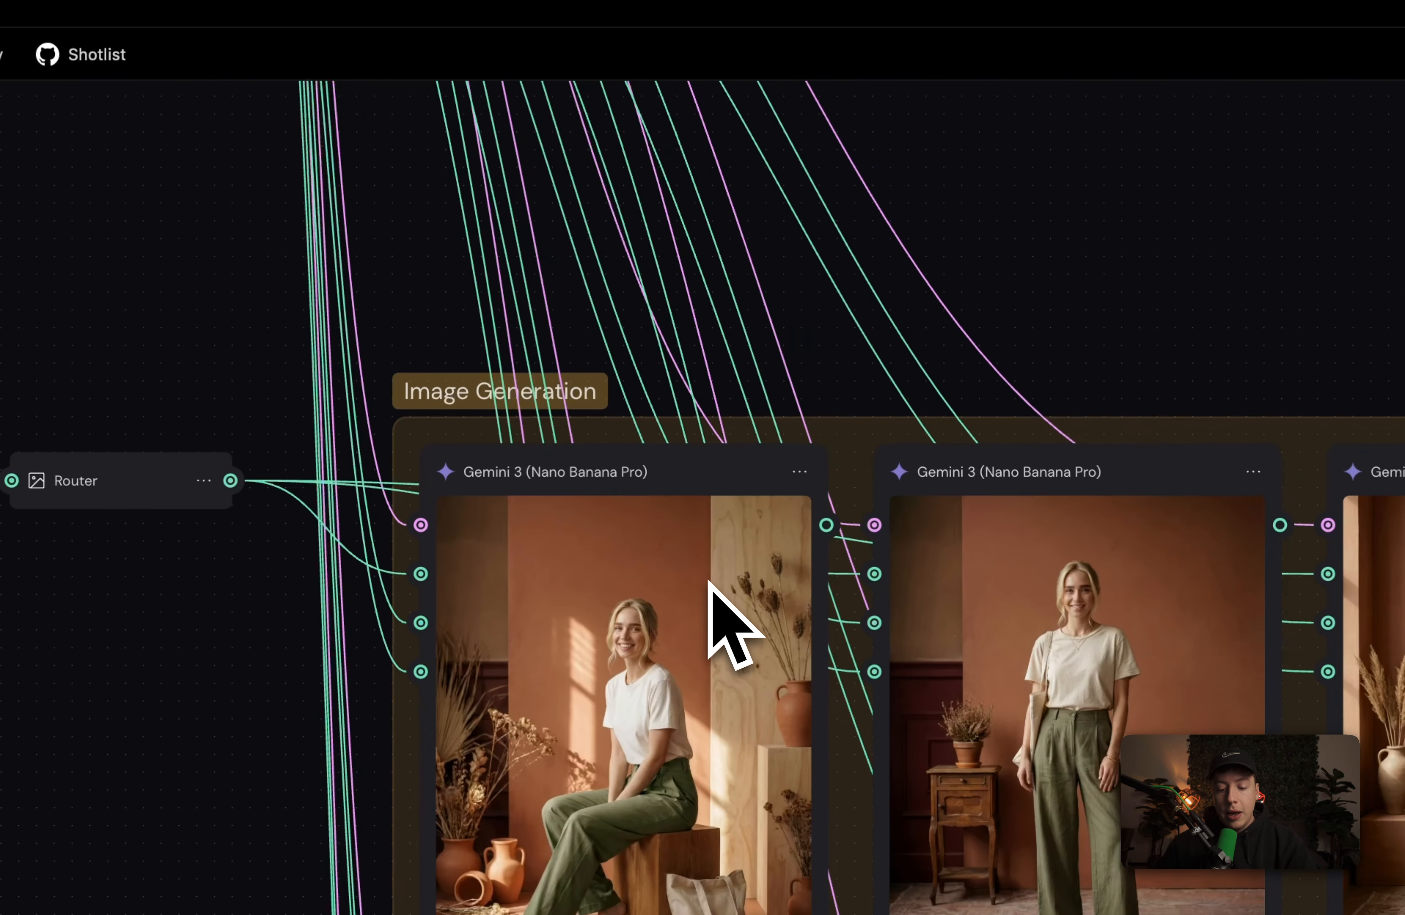
scroll(709, 582, down, 5)
scroll(708, 582, right, 5)
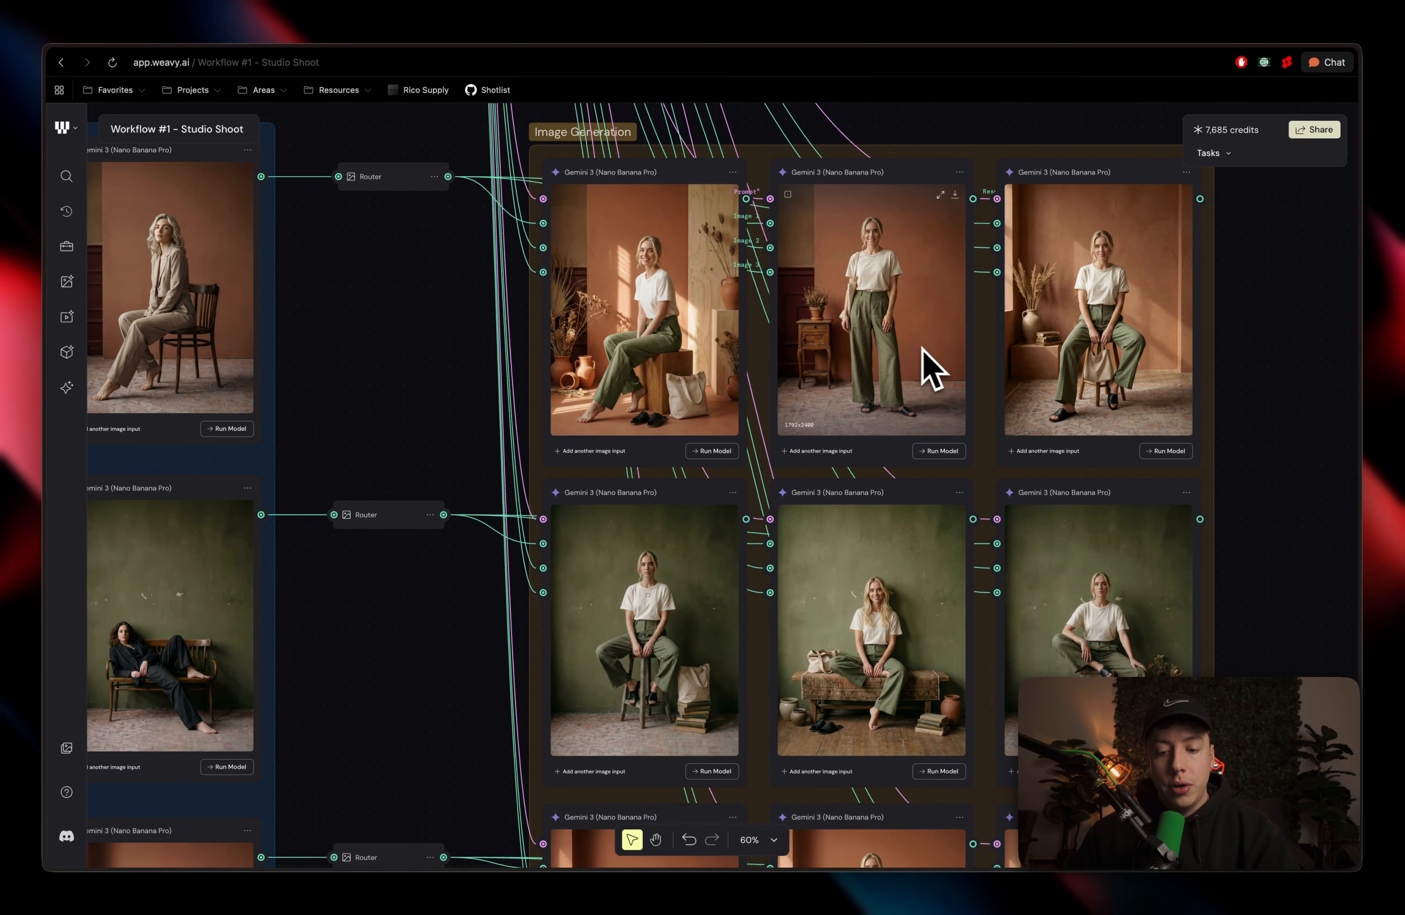
scroll(697, 251, up, 5)
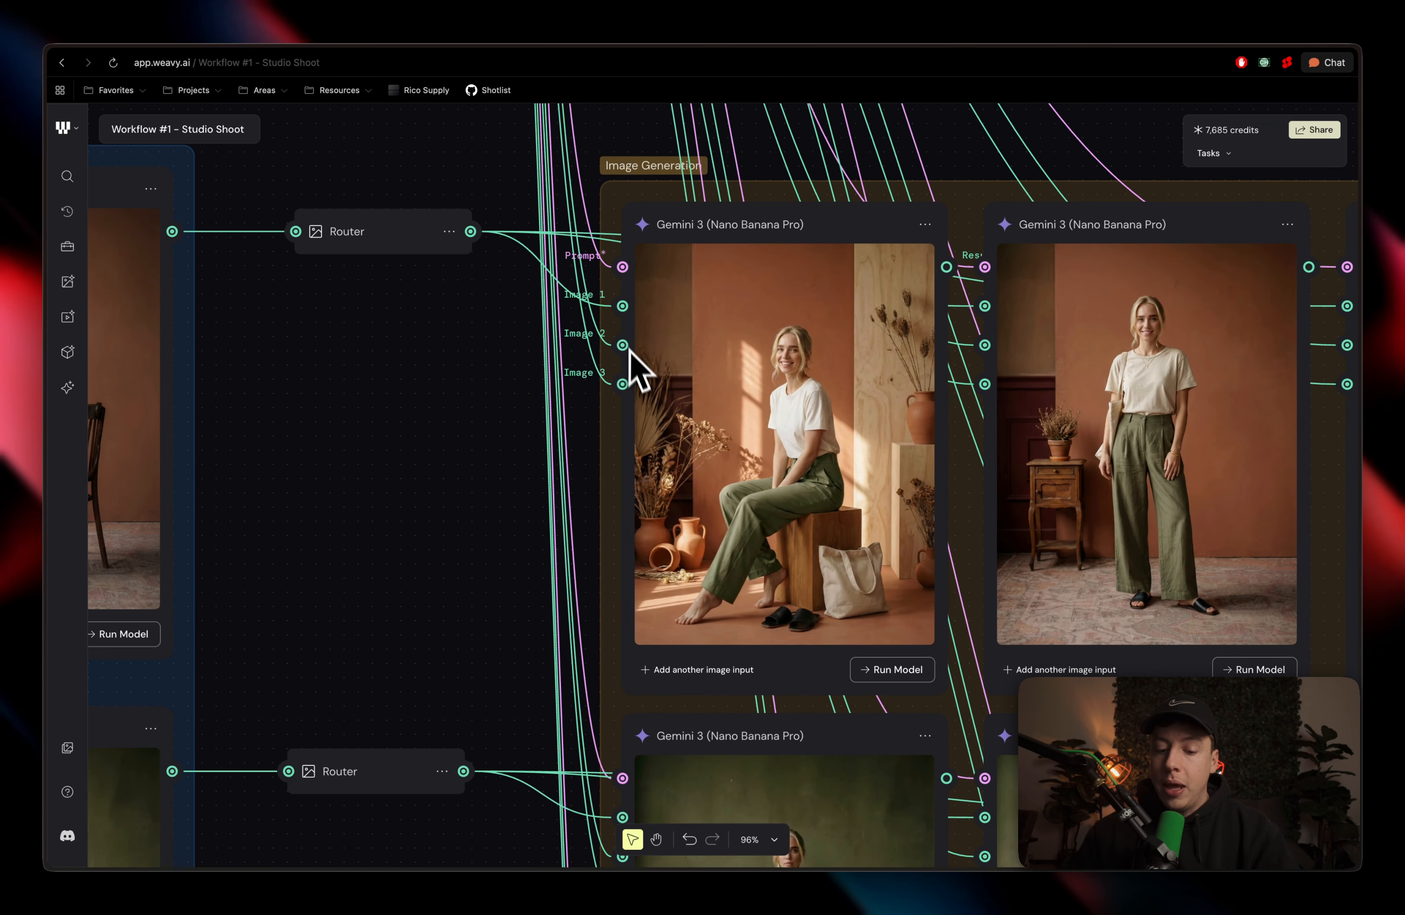
scroll(631, 357, up, 4)
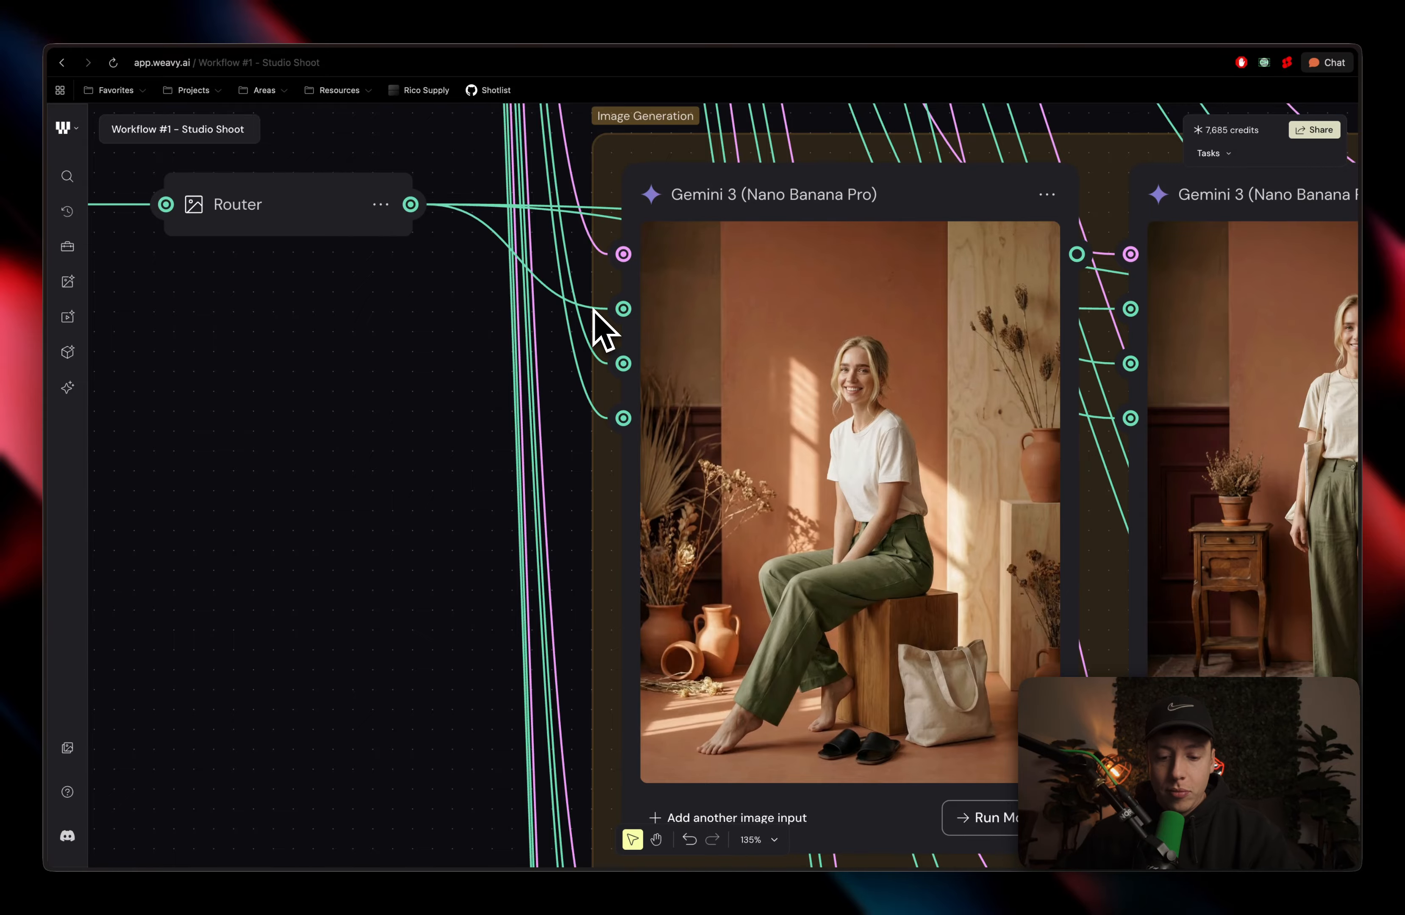
Review the generated images in the remaining Image Generation rows and the layout of the entire workflow
scroll(594, 311, down, 5)
scroll(594, 310, down, 5)
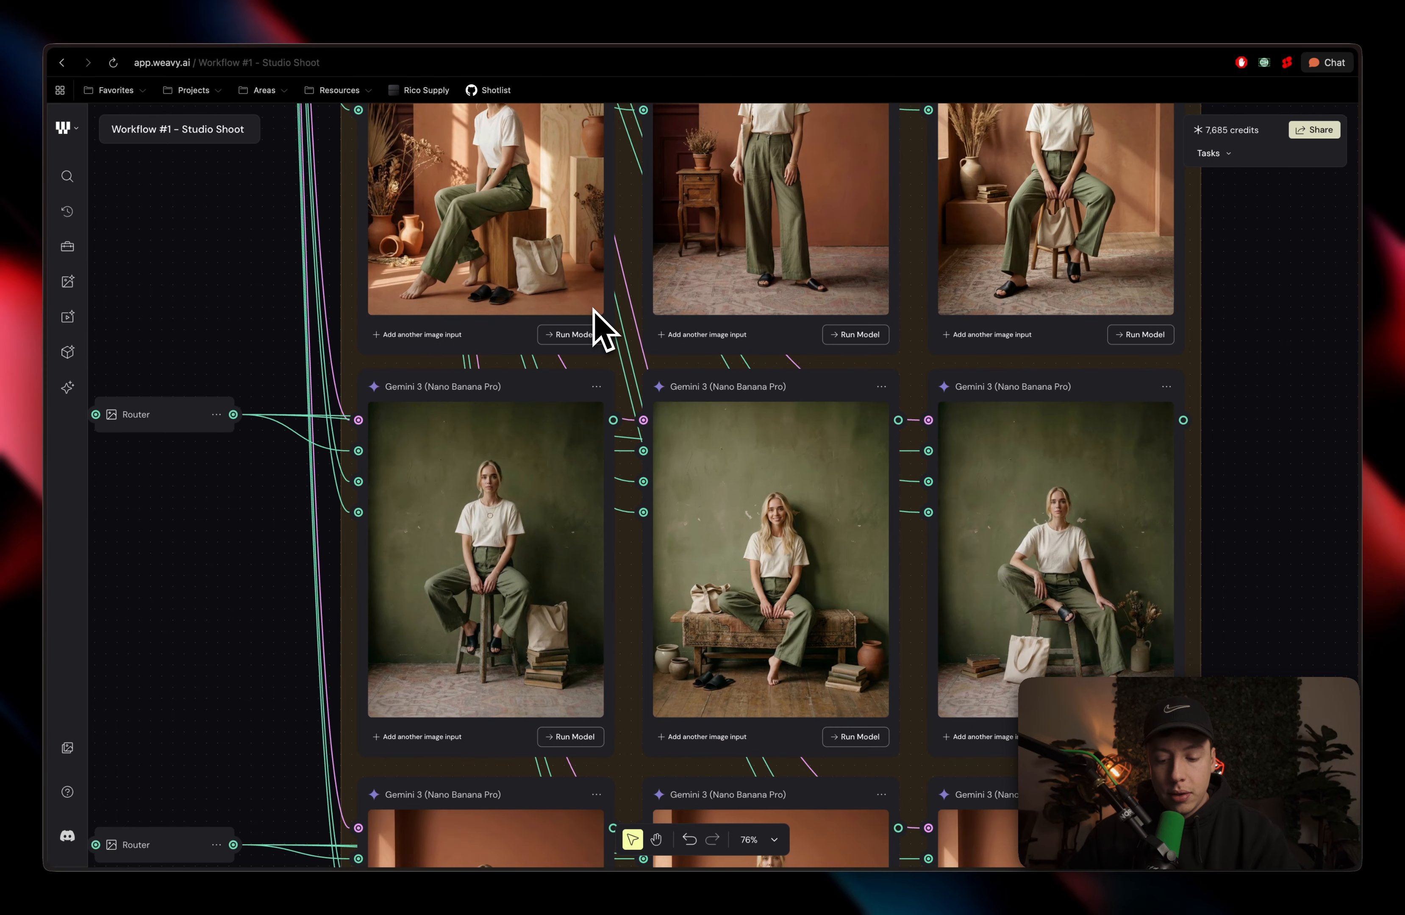
scroll(595, 310, down, 5)
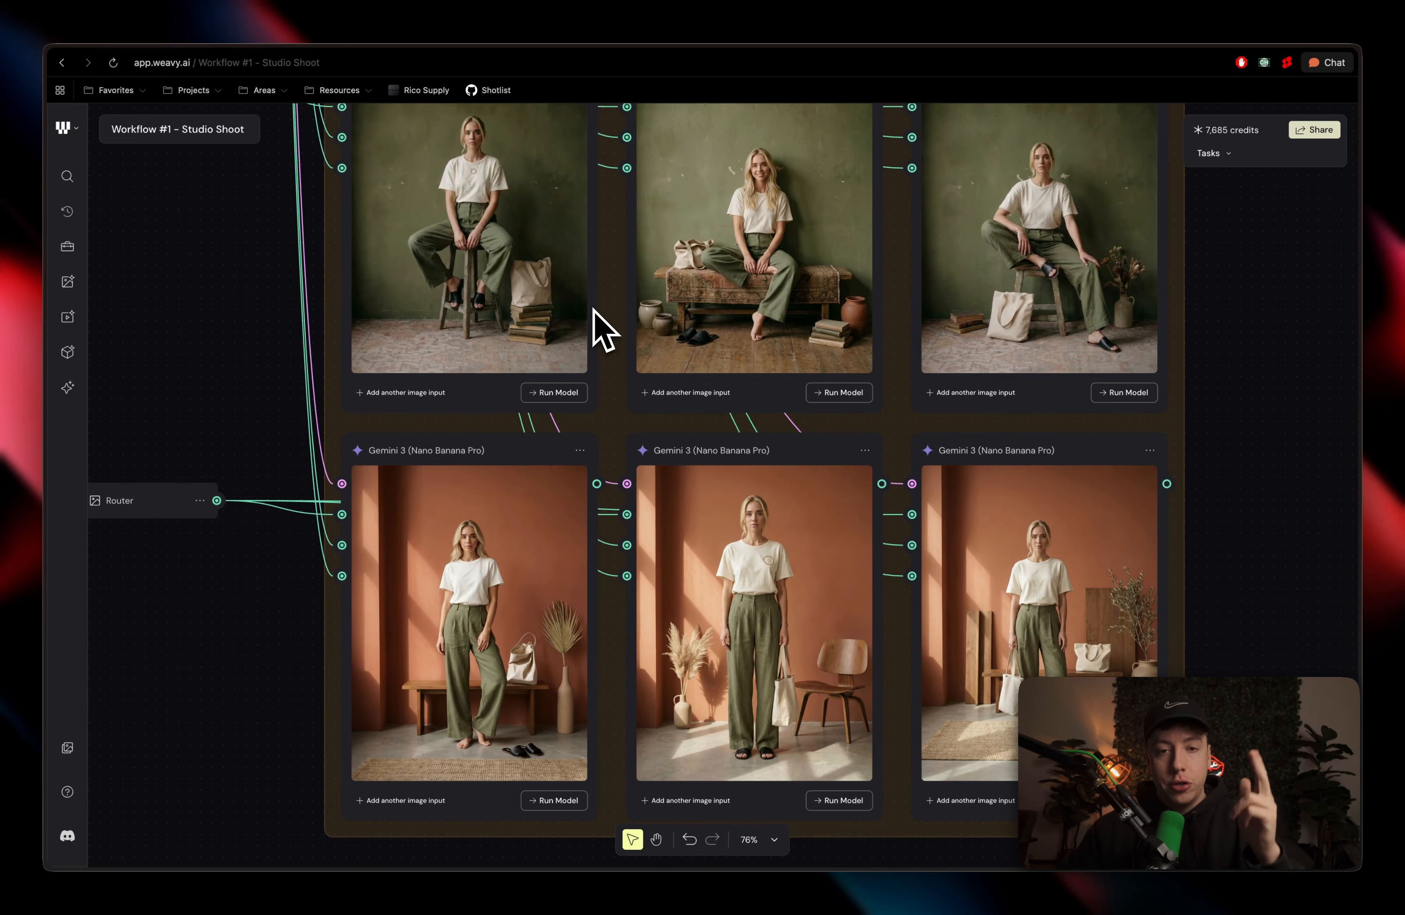
scroll(594, 312, down, 10)
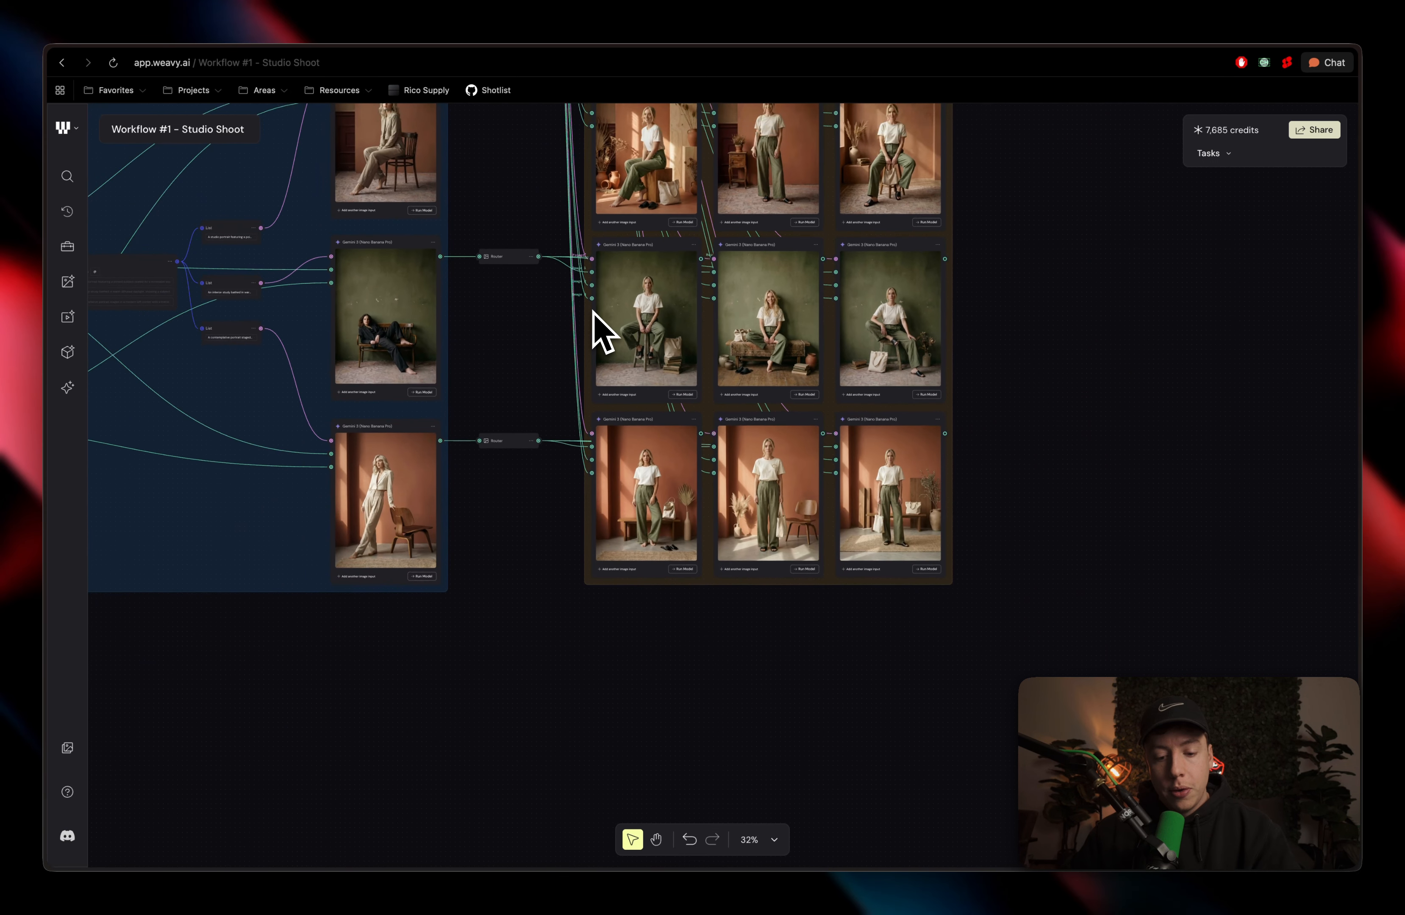
scroll(592, 312, down, 5)
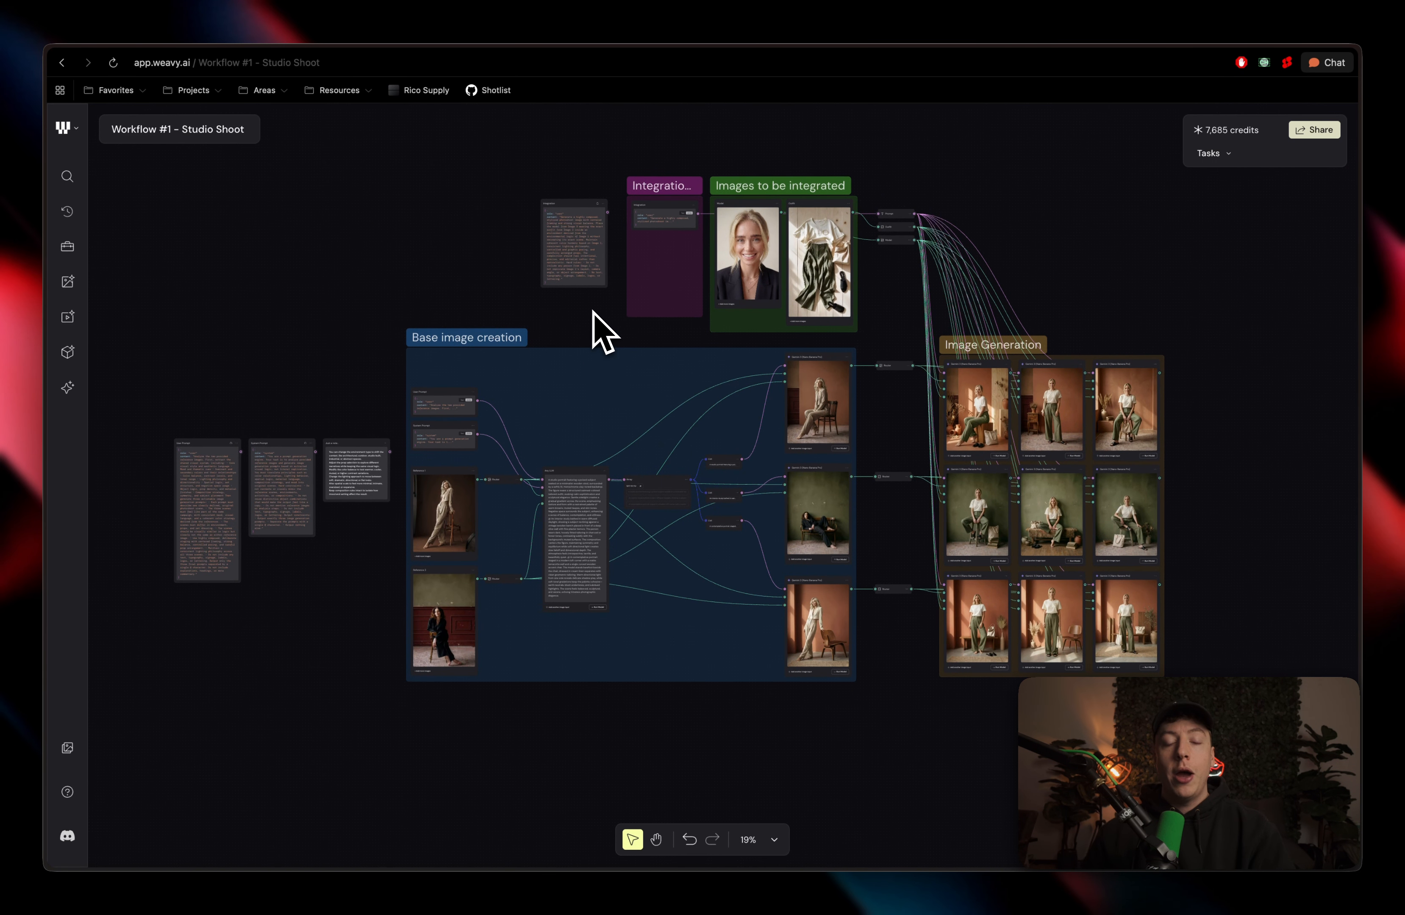